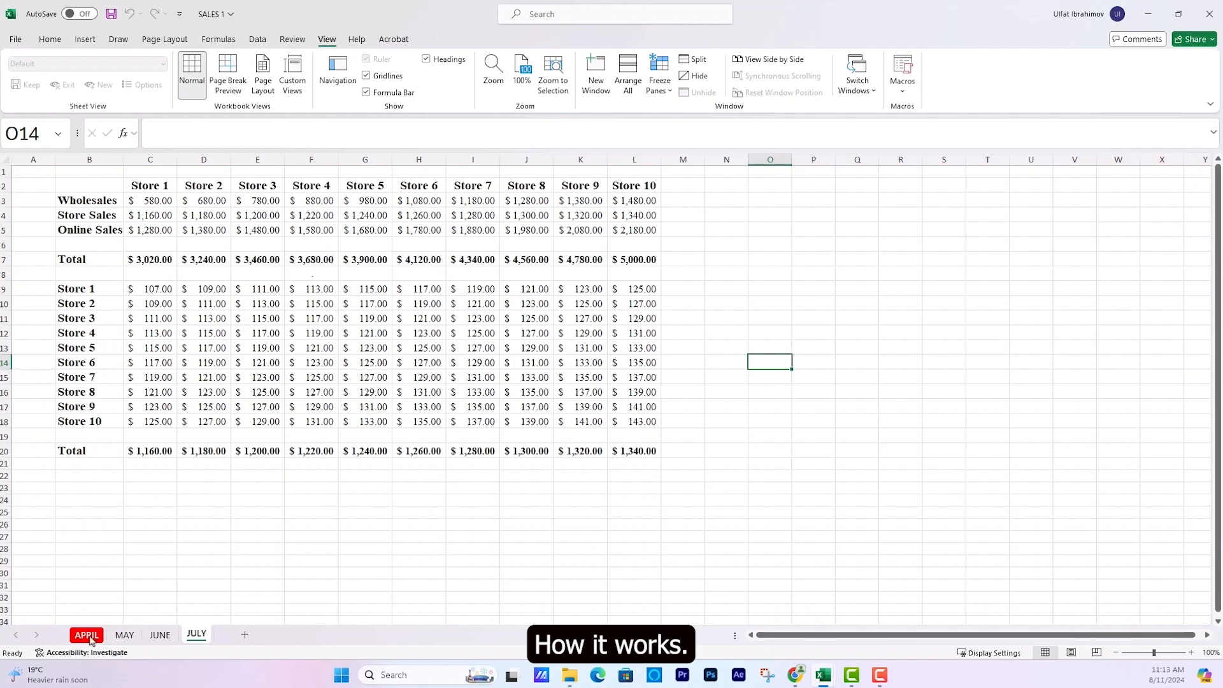
Move the APRIL worksheet after JULY, and return it to its place before MAY.
drag(94, 640, 238, 655)
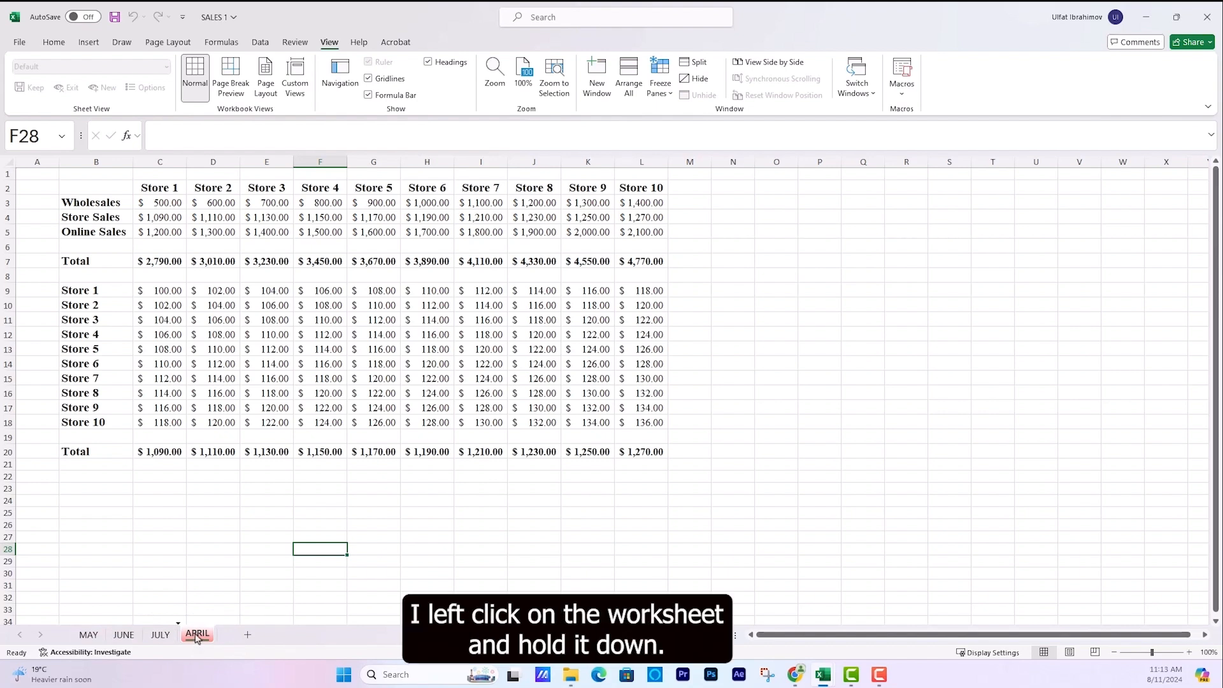
mouse_move(197, 637)
mouse_down()
mouse_move(194, 610)
mouse_move(172, 592)
mouse_move(105, 613)
mouse_move(90, 640)
mouse_up()
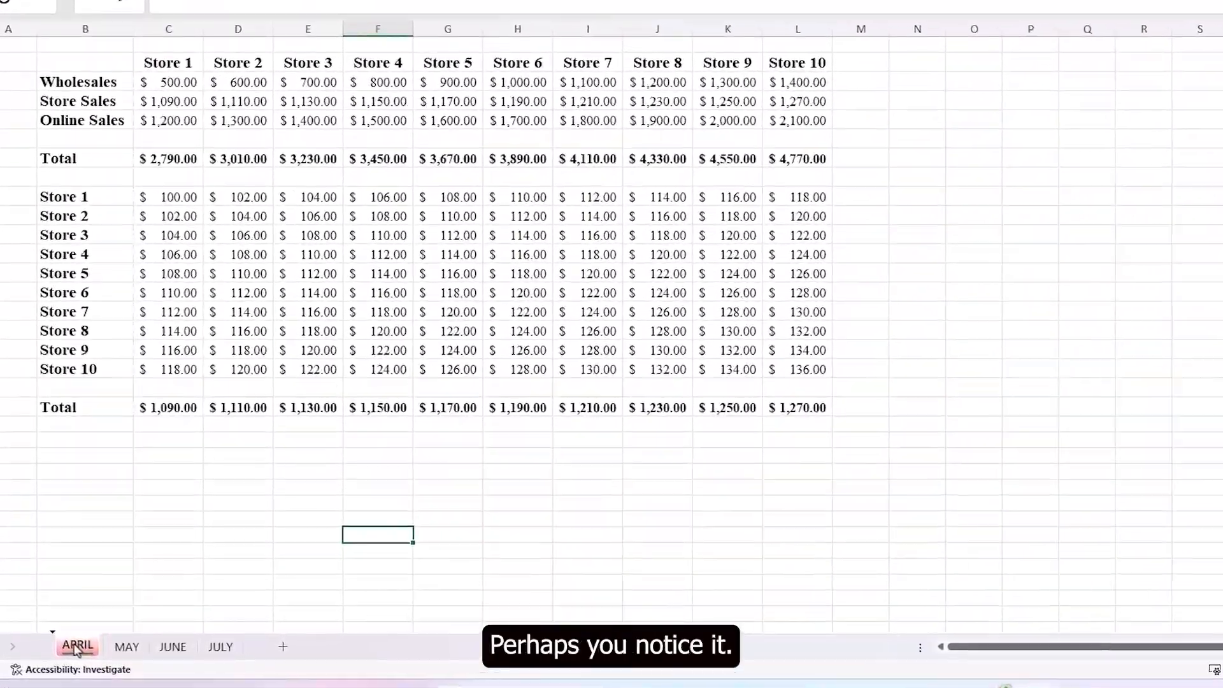
Duplicate the APRIL worksheet after JULY, and delete the resulting APRIL (2) sheet.
mouse_move(78, 647)
mouse_down()
mouse_move(81, 619)
mouse_move(68, 624)
mouse_move(67, 651)
mouse_move(97, 606)
mouse_move(157, 605)
mouse_move(271, 631)
mouse_move(314, 660)
mouse_up()
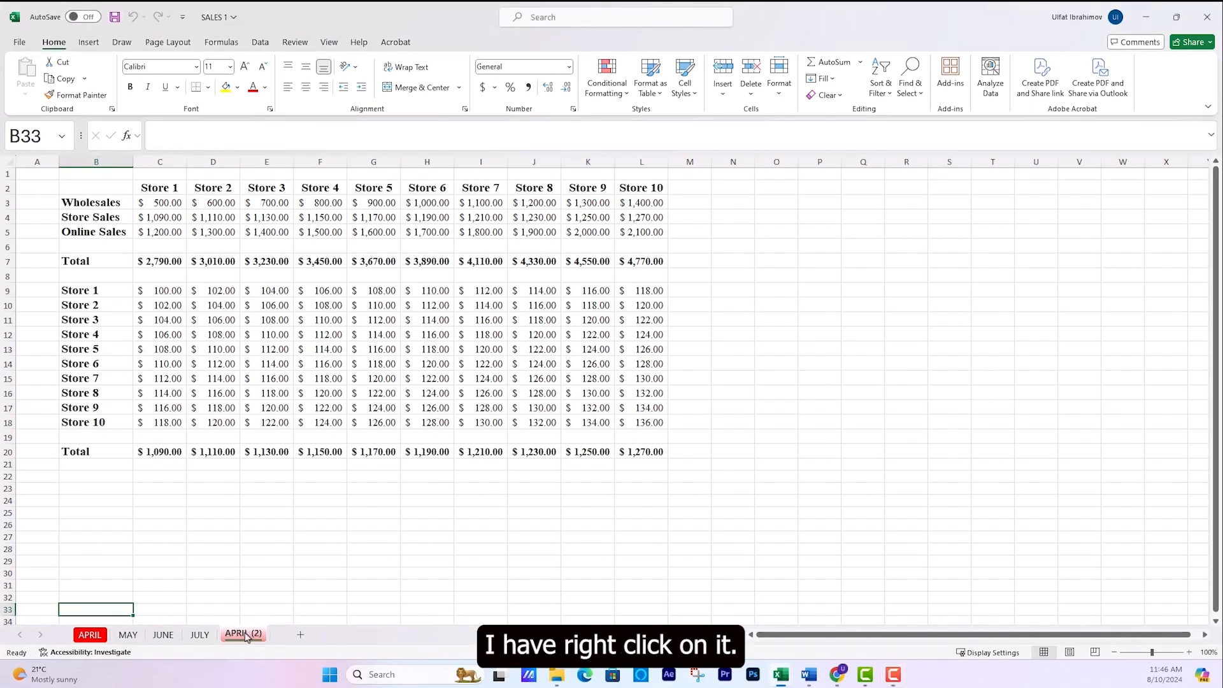
right_click(244, 634)
click(273, 456)
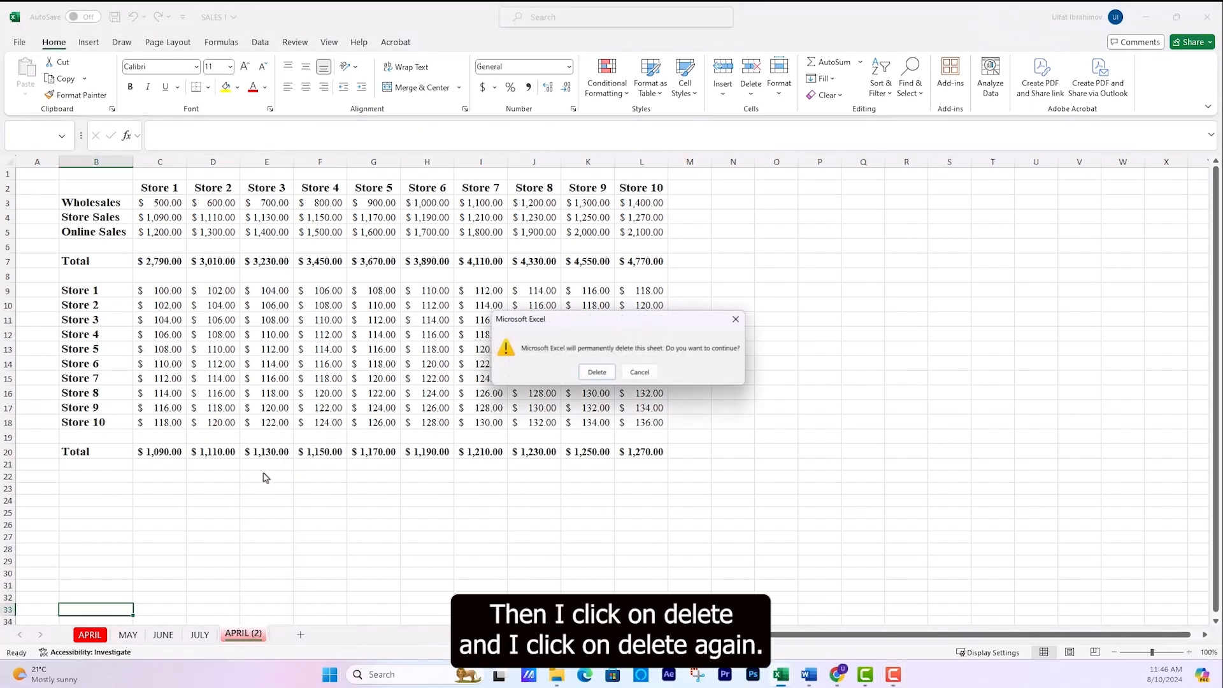
click(593, 372)
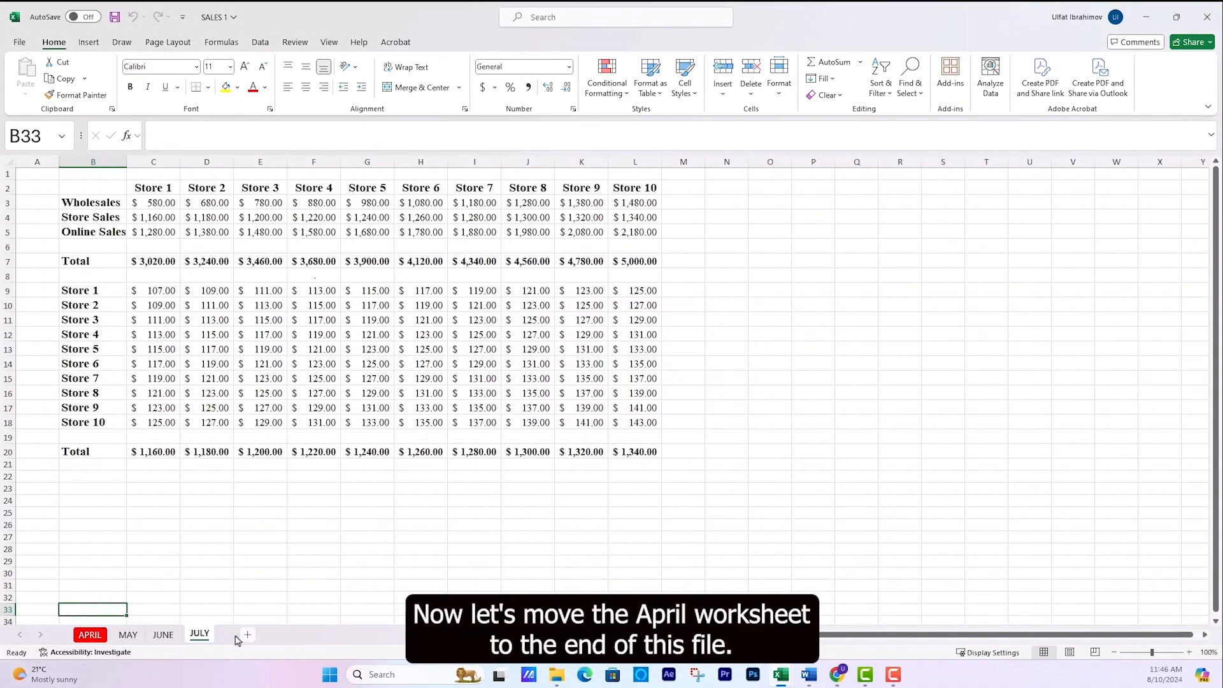
Use Move or Copy to place the APRIL worksheet at the end of the SALES 1 workbook.
right_click(90, 634)
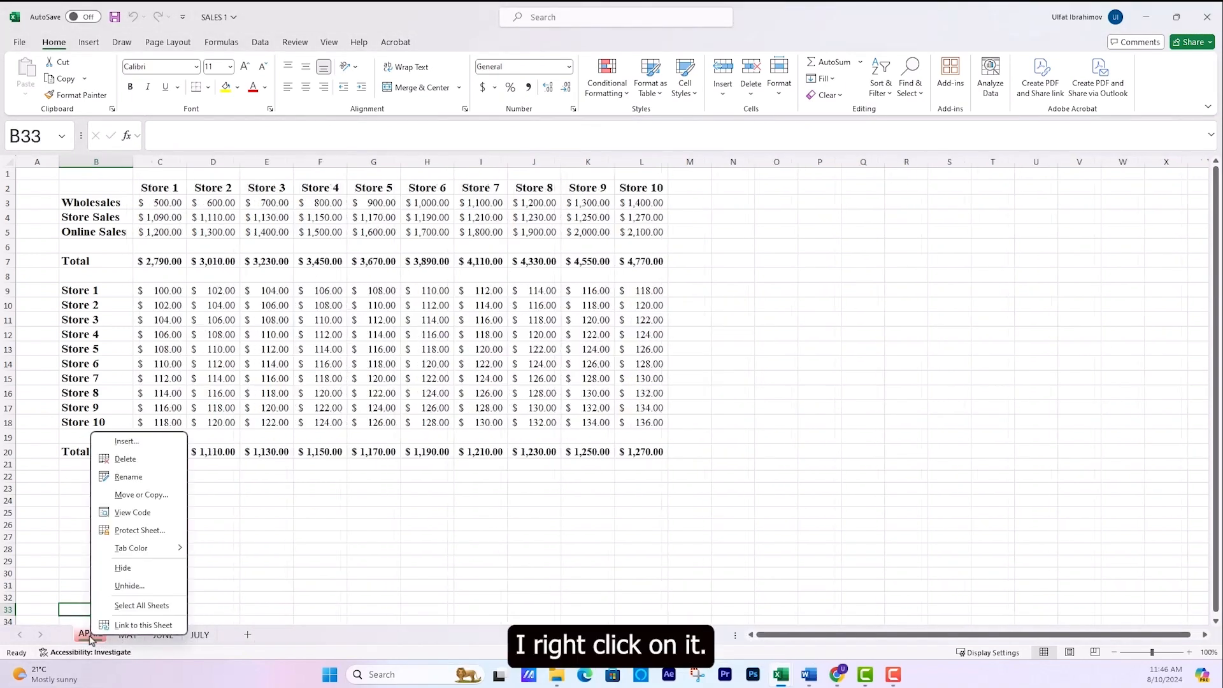
click(138, 496)
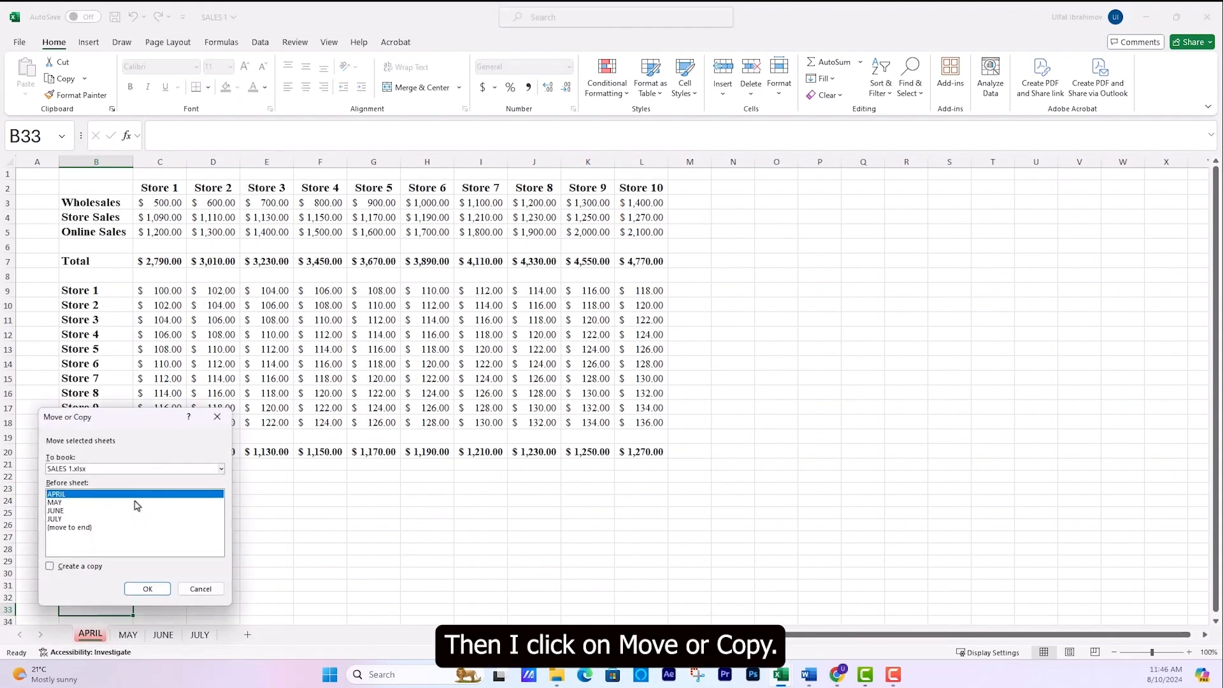
click(54, 512)
click(56, 519)
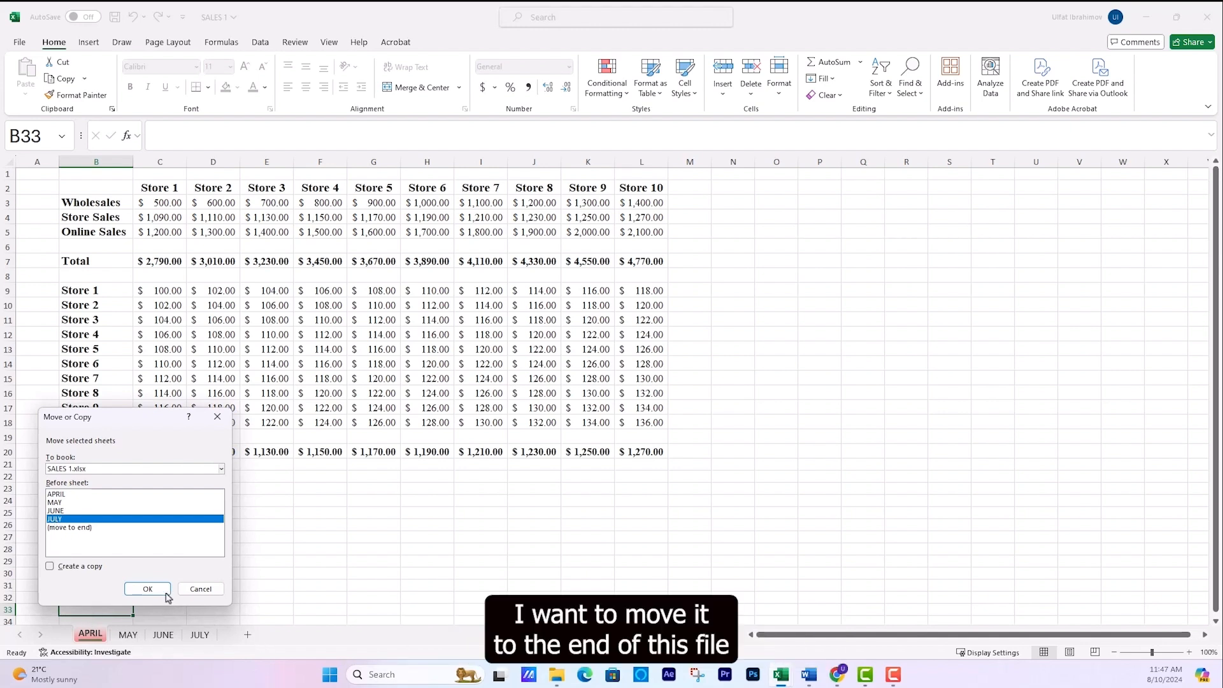
click(68, 529)
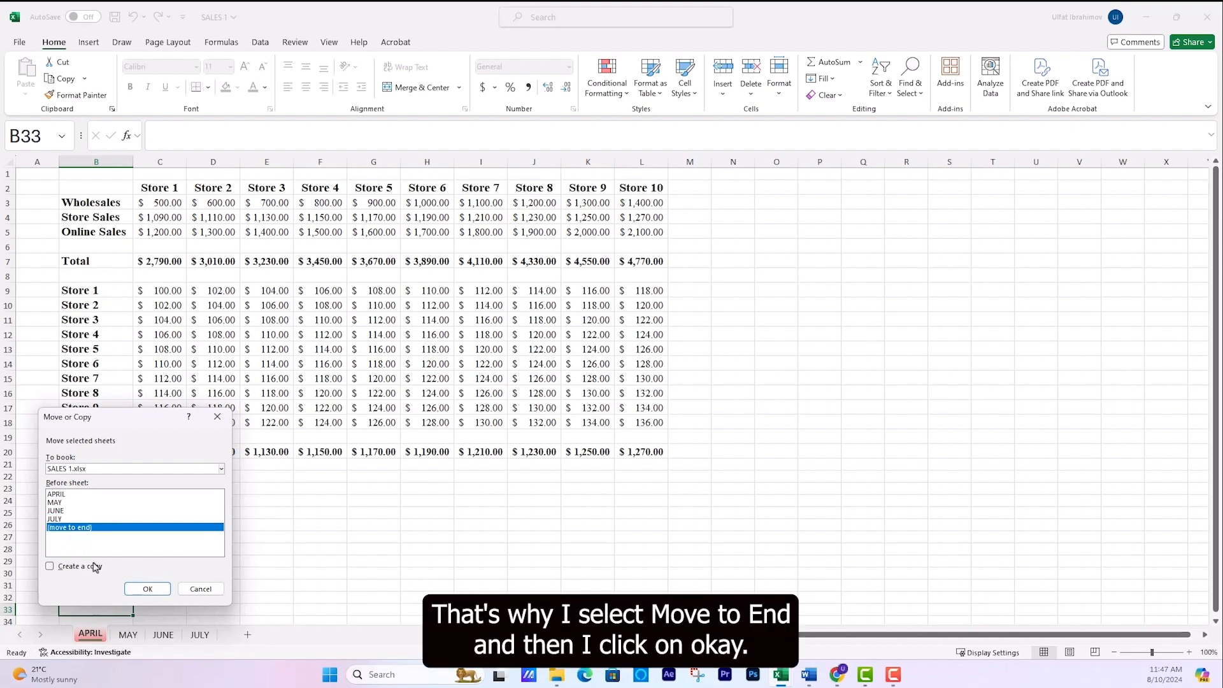
click(143, 588)
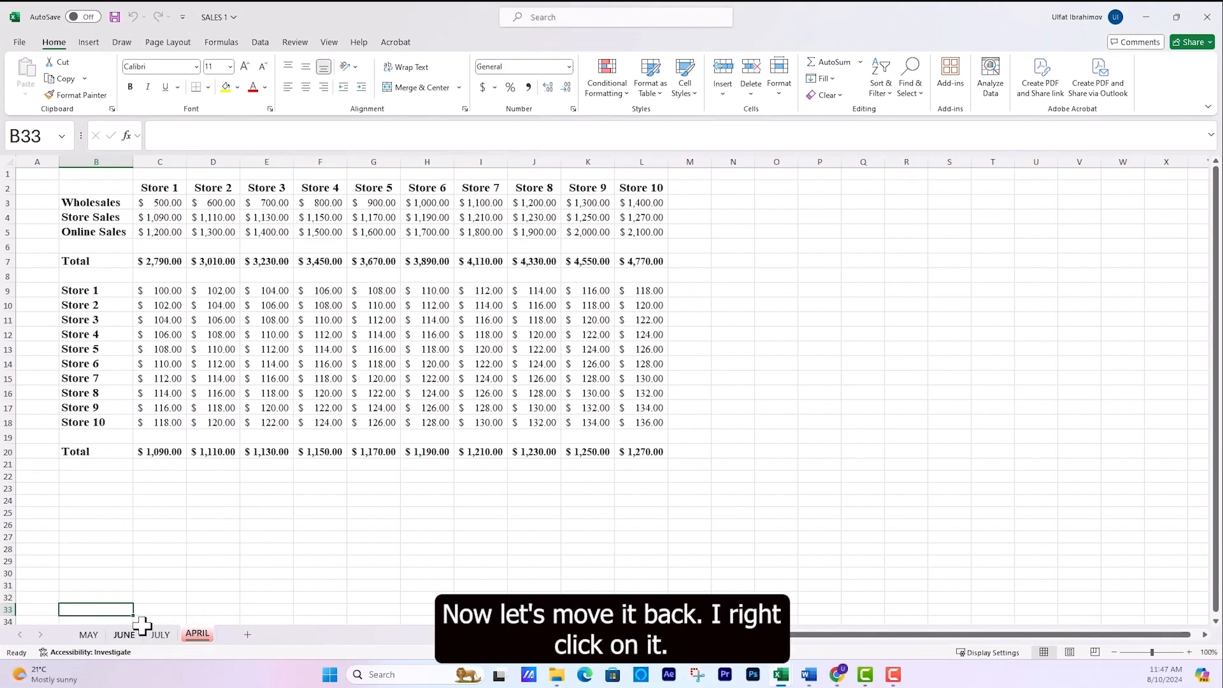
Use Move or Copy to return the APRIL worksheet to the position before MAY.
right_click(190, 637)
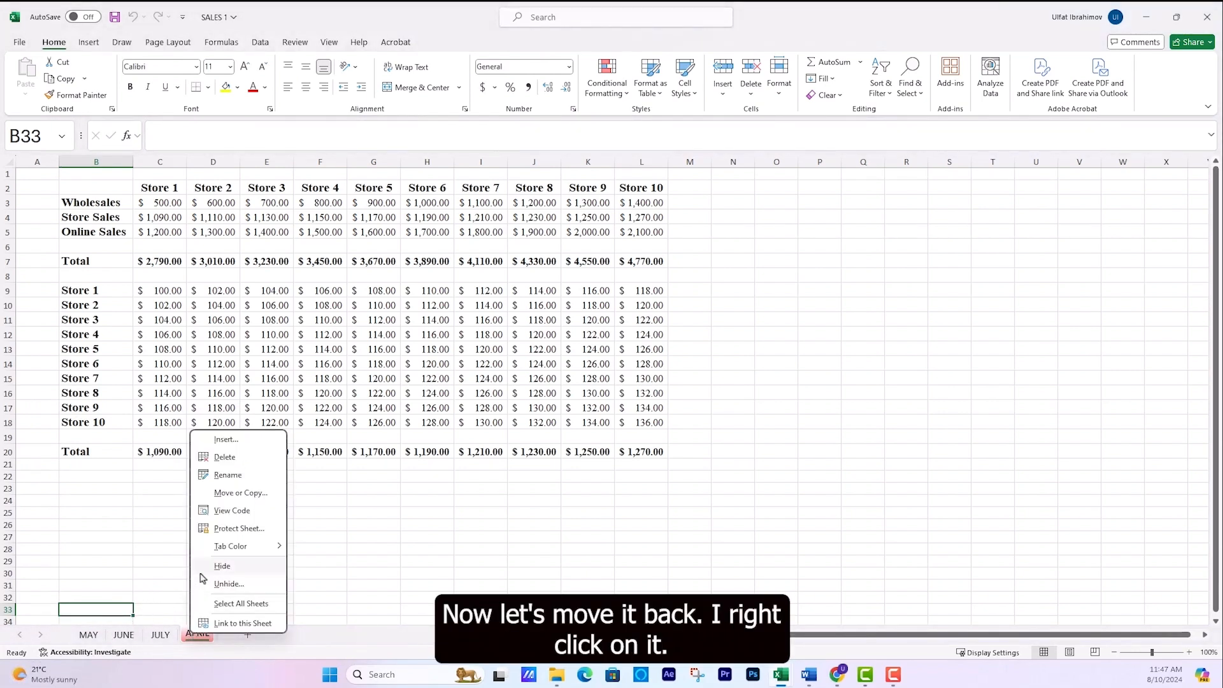
click(233, 493)
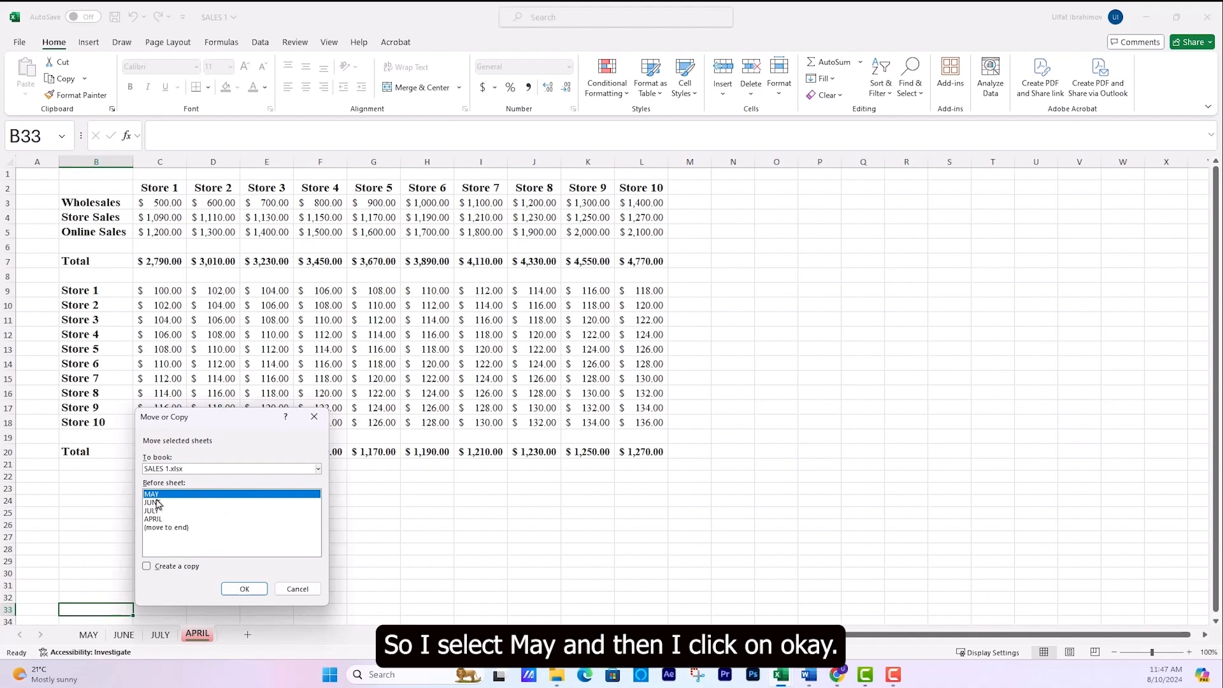
click(245, 588)
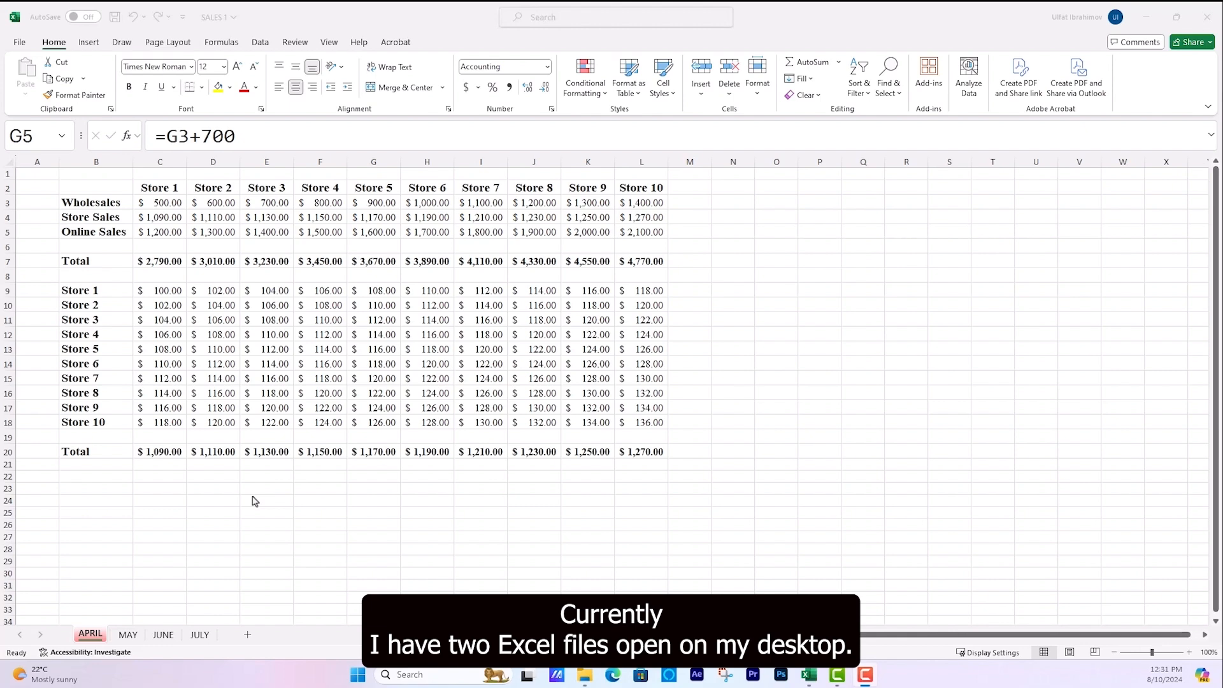
View the list of open workbook windows that can be switched to.
click(217, 20)
click(344, 44)
click(329, 42)
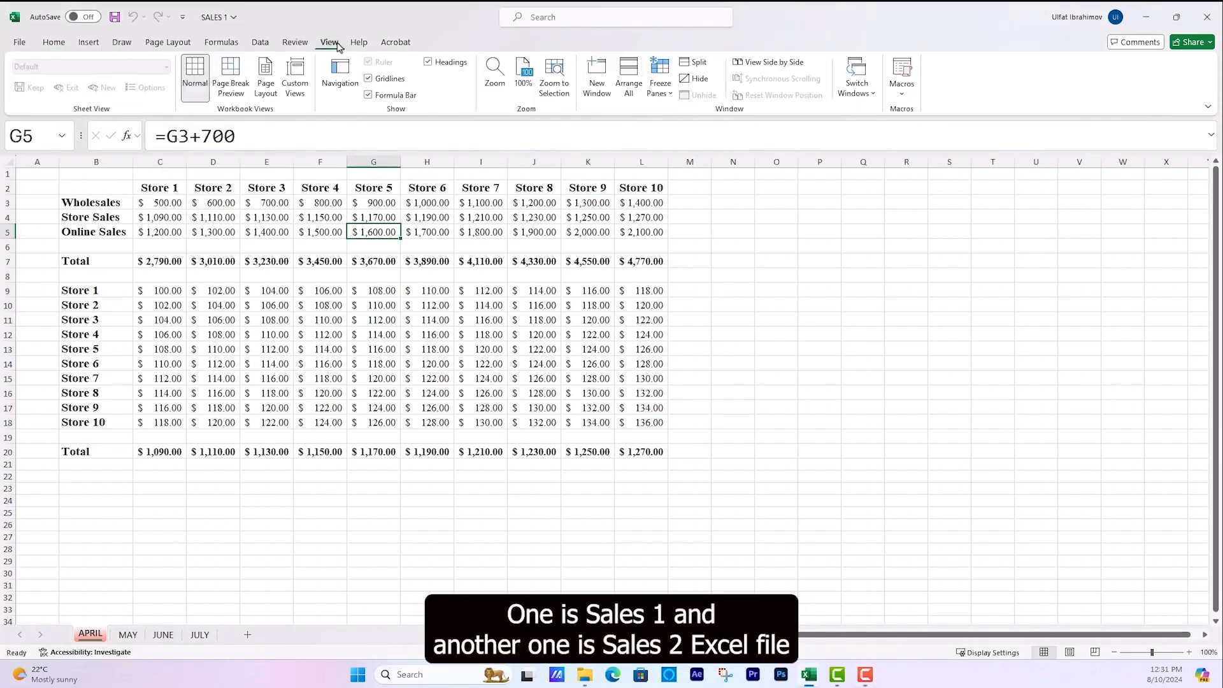
click(857, 79)
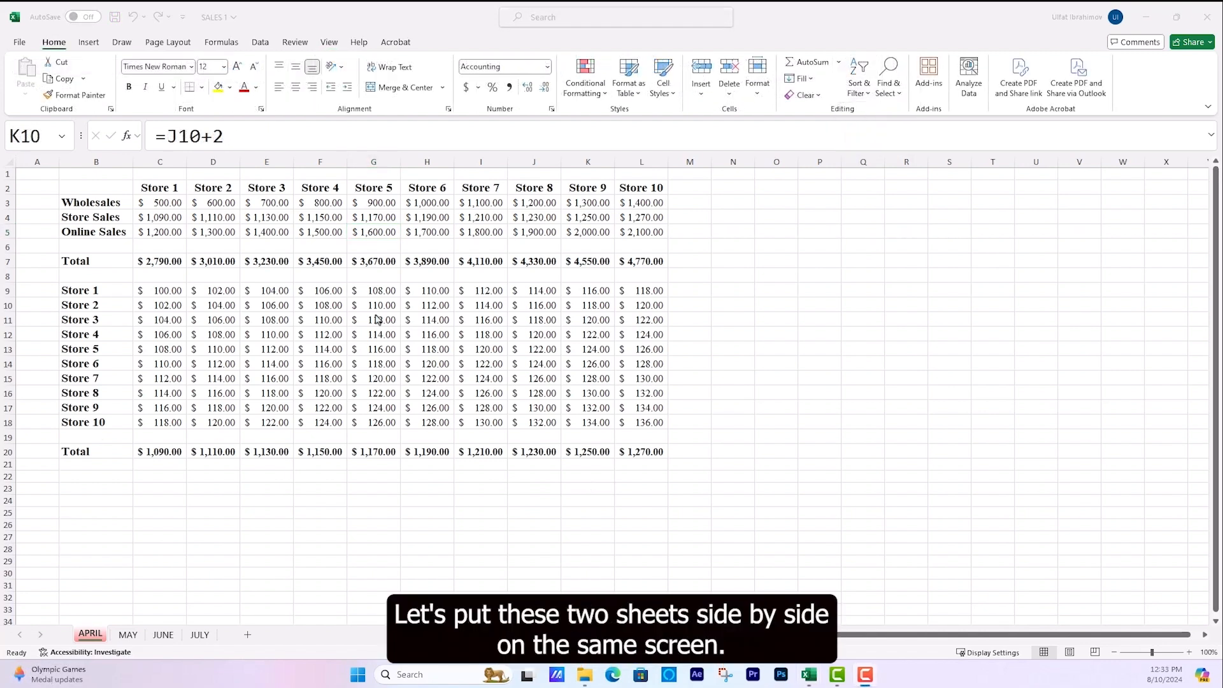
Arrange all open workbook windows vertically and widen the SALES 2 window slightly toward SALES 1.
click(328, 43)
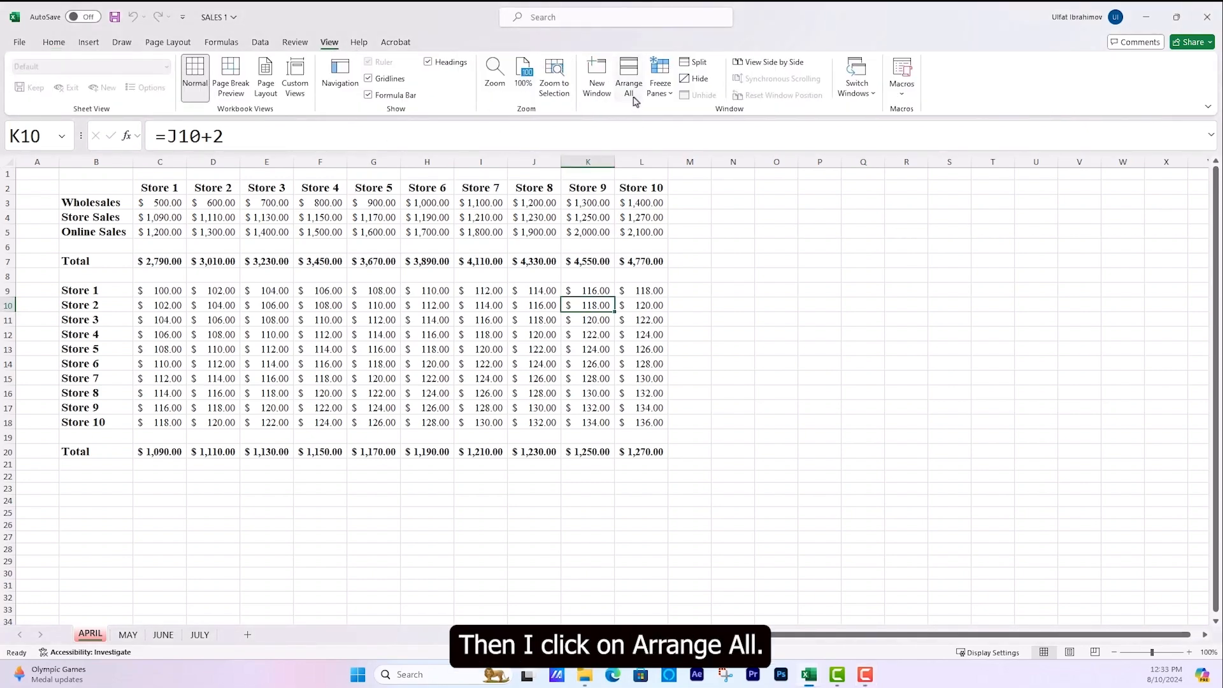
click(633, 99)
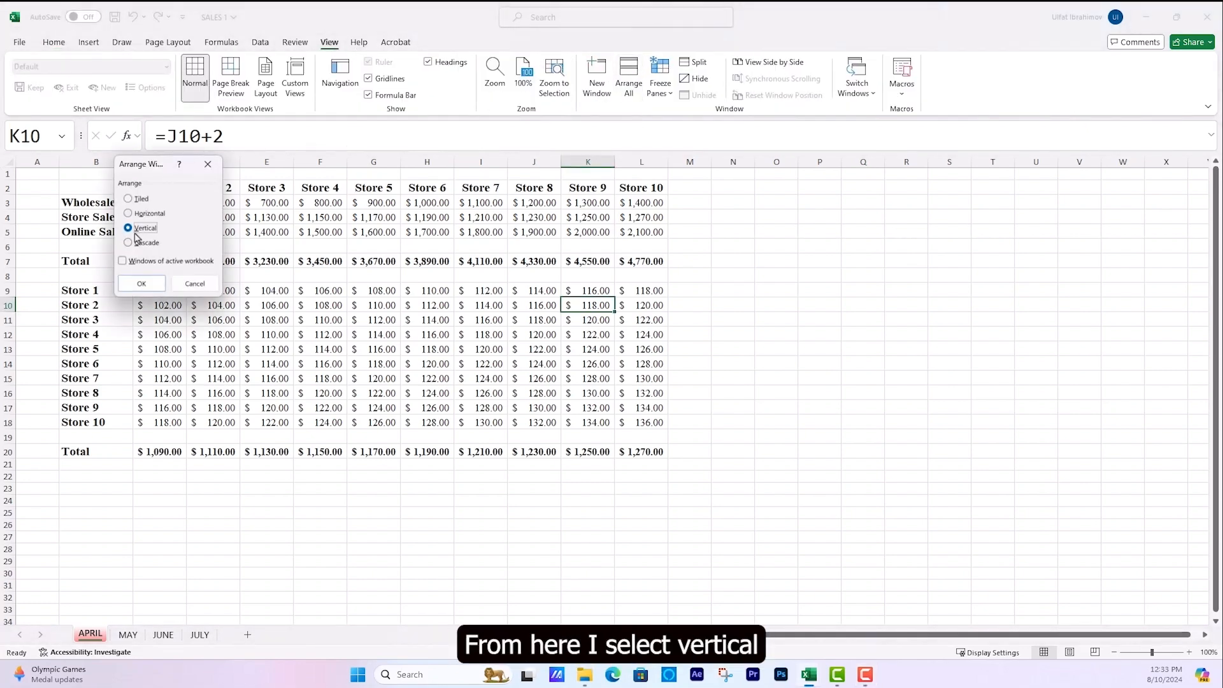
click(139, 282)
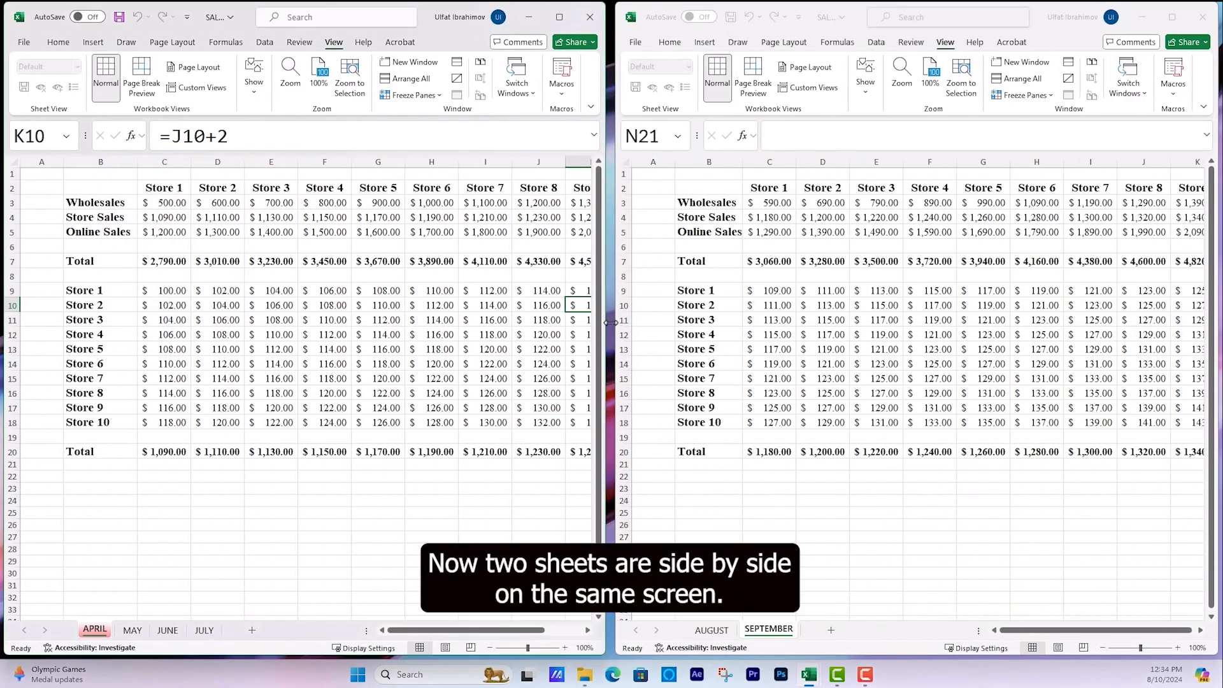
drag(610, 322, 601, 323)
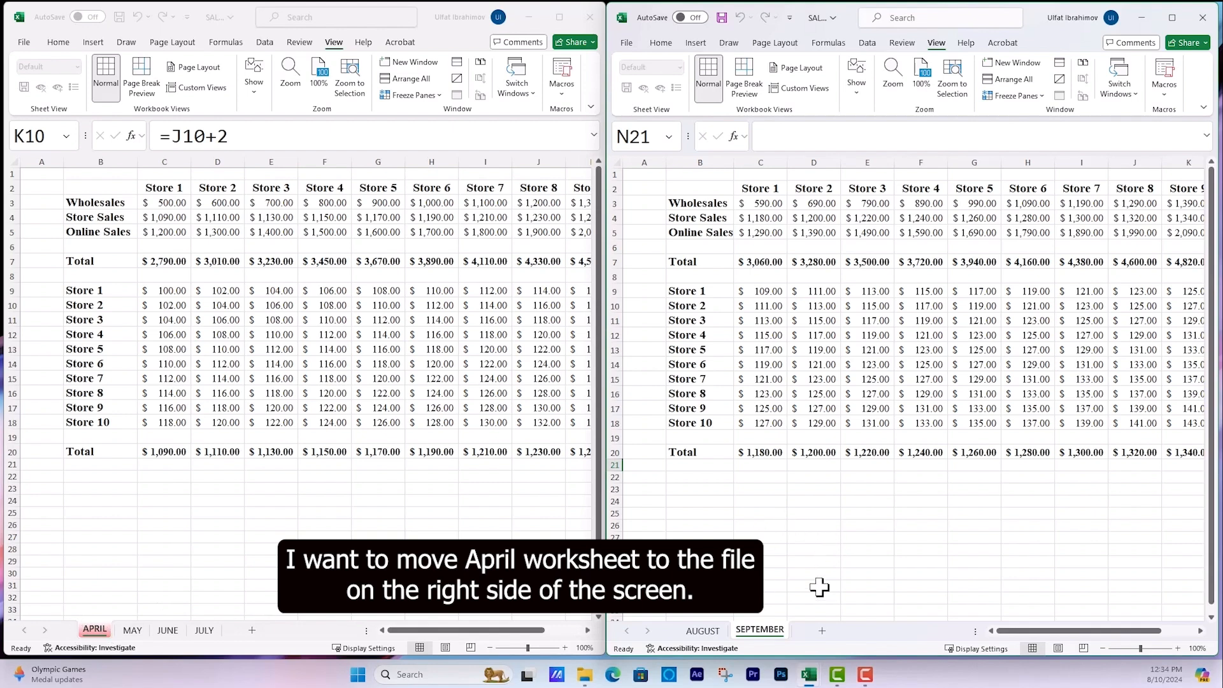
Move the APRIL worksheet into SALES 2 after SEPTEMBER, and return it to SALES 1 before MAY.
mouse_move(94, 630)
mouse_down()
mouse_move(95, 592)
mouse_move(74, 606)
mouse_move(128, 581)
mouse_move(96, 582)
mouse_move(96, 643)
mouse_move(118, 605)
mouse_move(316, 545)
mouse_move(695, 567)
mouse_move(804, 634)
mouse_up()
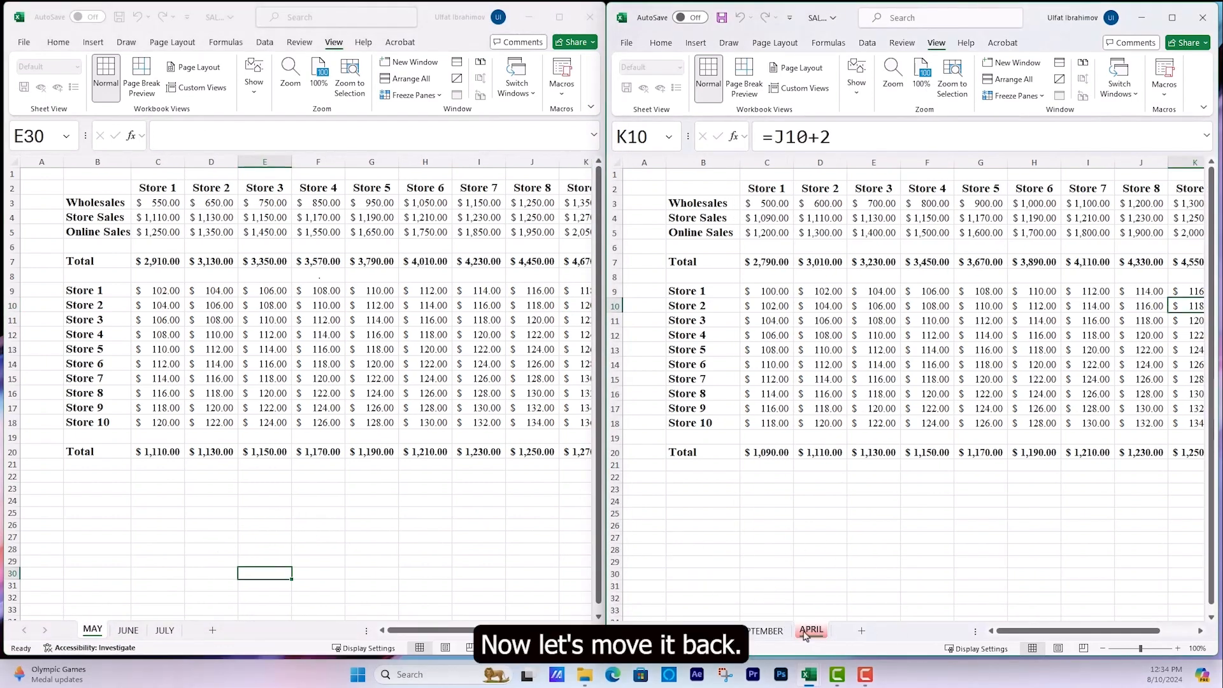
mouse_move(806, 634)
mouse_down()
mouse_move(792, 595)
mouse_move(677, 527)
mouse_move(580, 517)
mouse_move(316, 531)
mouse_move(186, 556)
mouse_move(88, 614)
mouse_move(88, 642)
mouse_up()
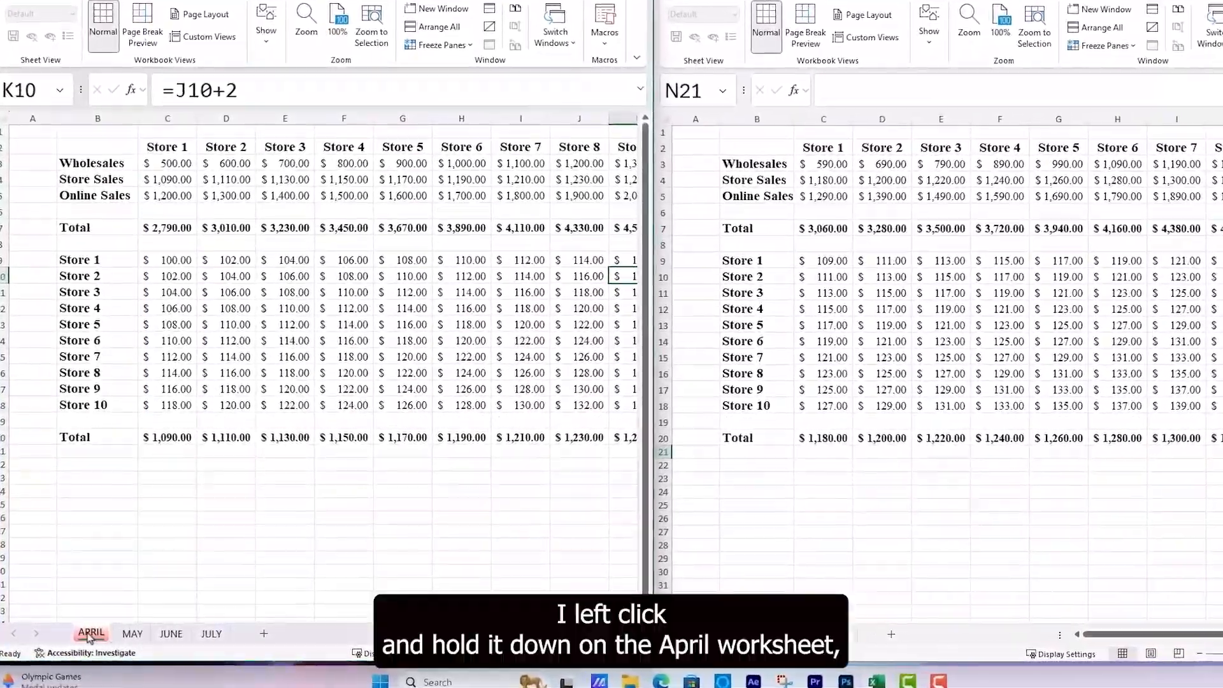
Copy the APRIL worksheet from SALES 1 into the SALES 2 workbook after SEPTEMBER.
mouse_move(91, 632)
mouse_down()
mouse_move(85, 533)
mouse_move(164, 576)
mouse_move(402, 510)
mouse_move(772, 512)
mouse_move(920, 541)
mouse_move(967, 572)
mouse_move(1150, 629)
mouse_move(1133, 651)
mouse_up()
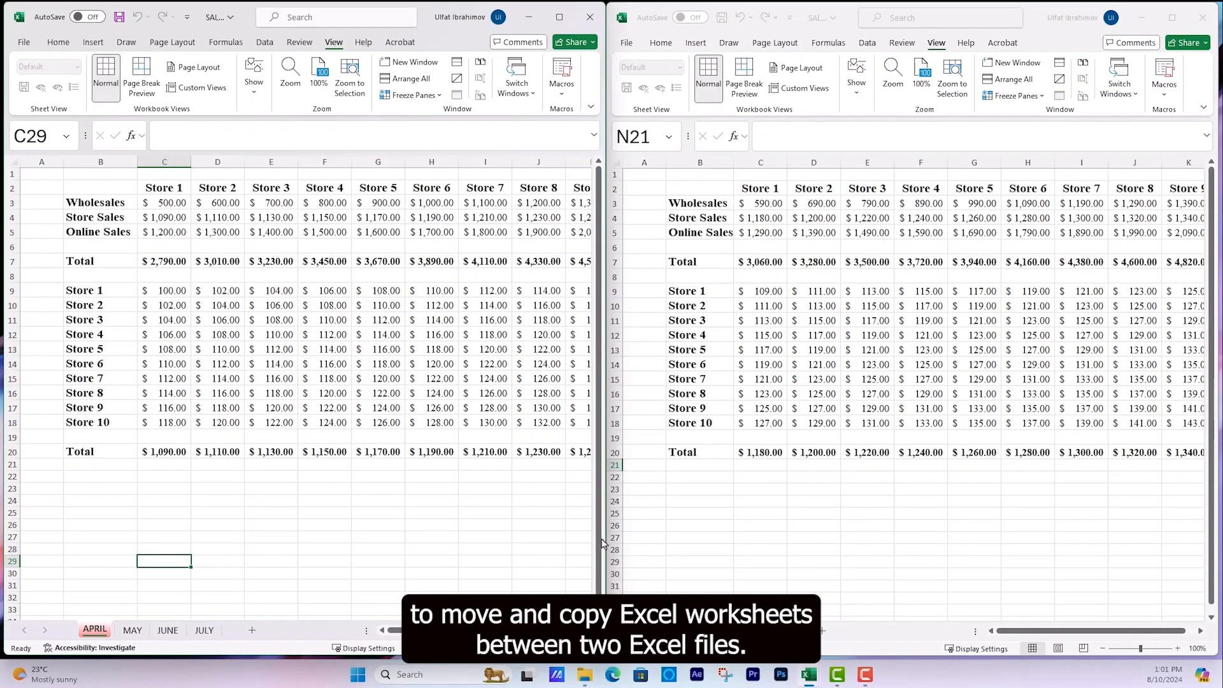
Use Move or Copy to send the APRIL worksheet to the end of SALES 2.xlsx.
right_click(89, 633)
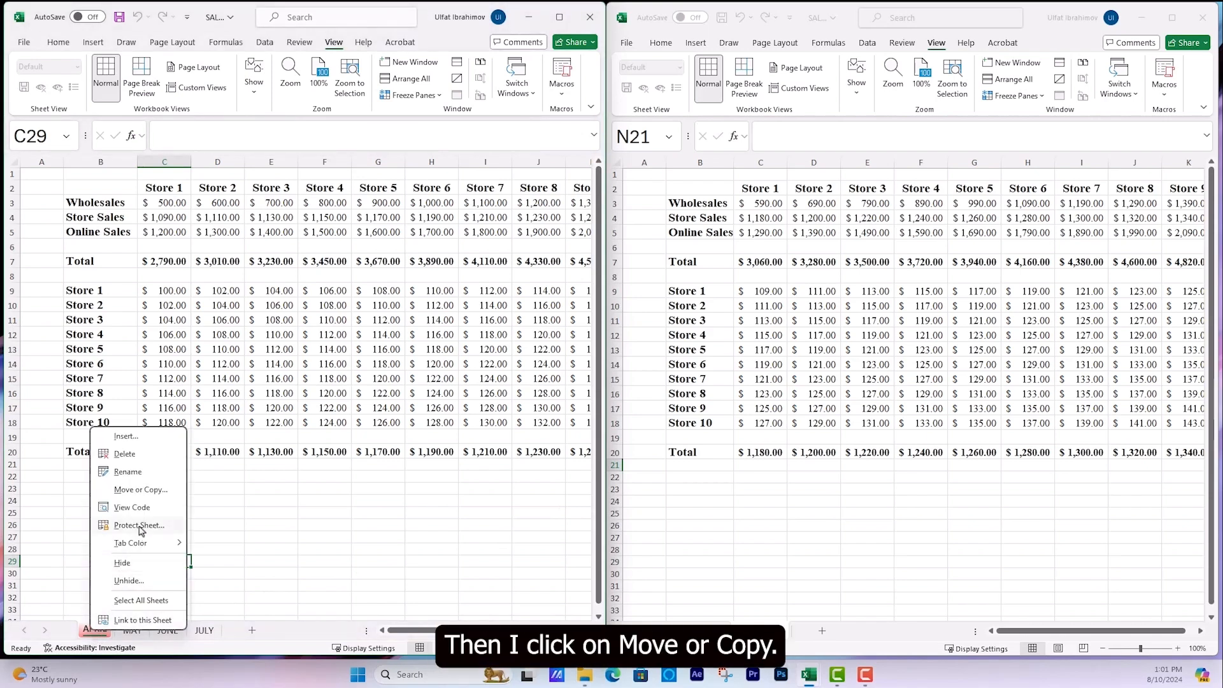
click(140, 490)
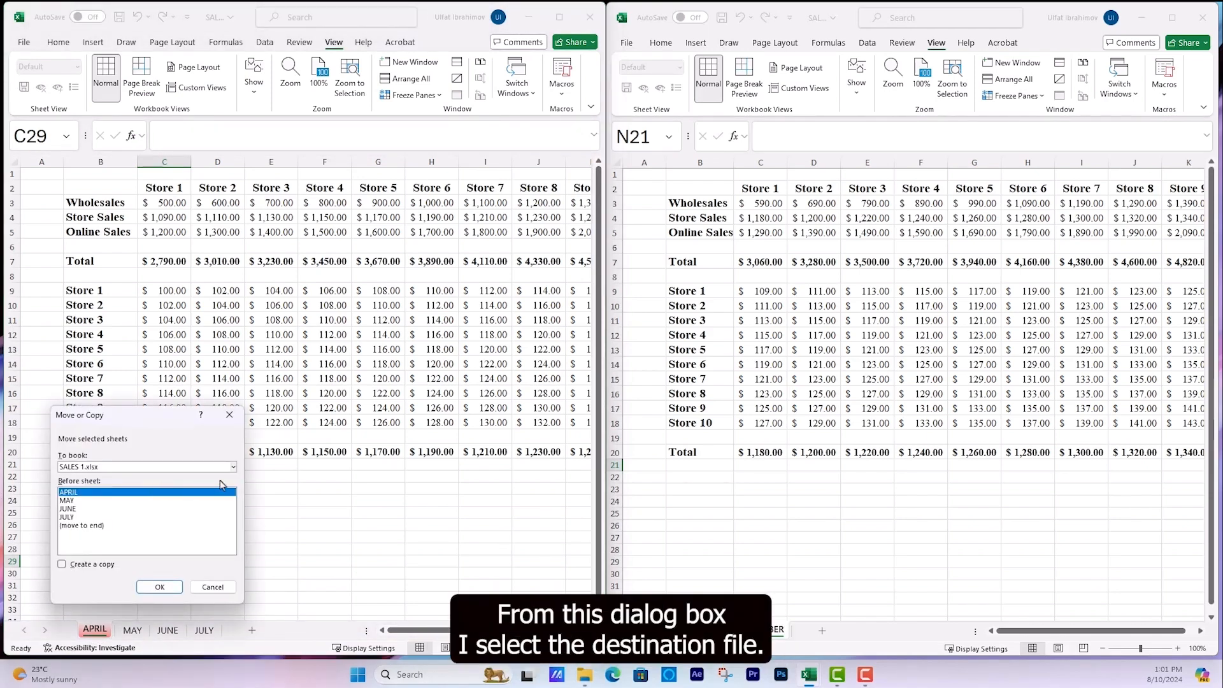
click(234, 469)
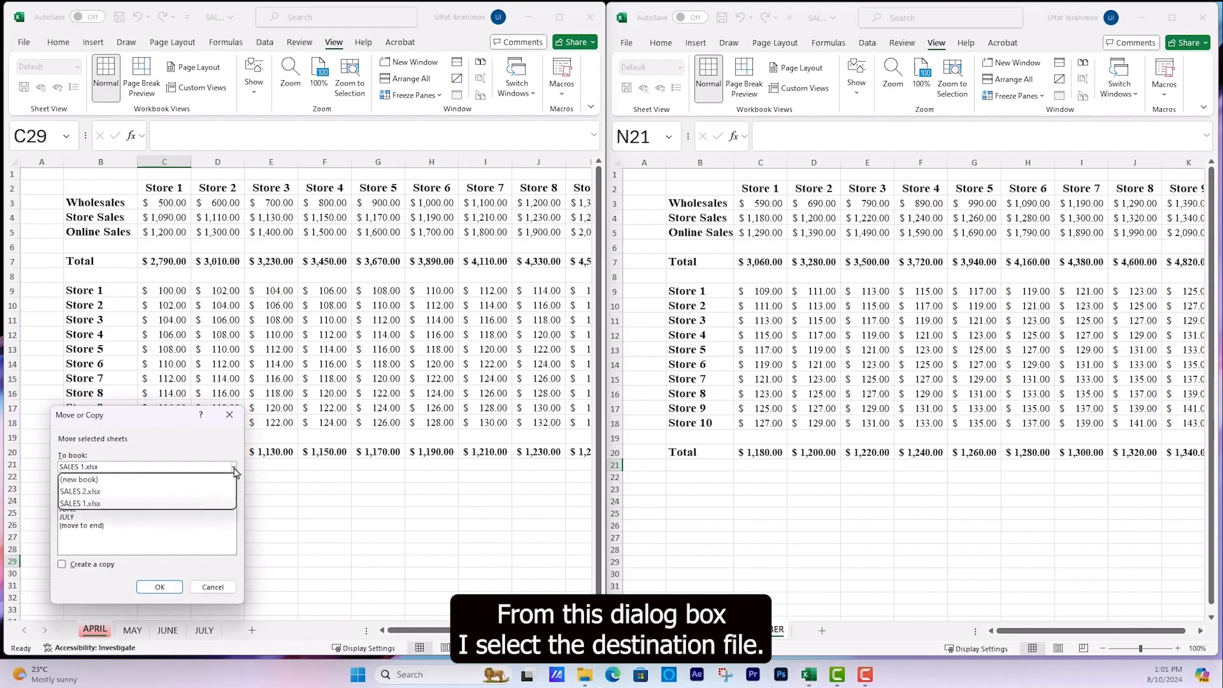
click(99, 491)
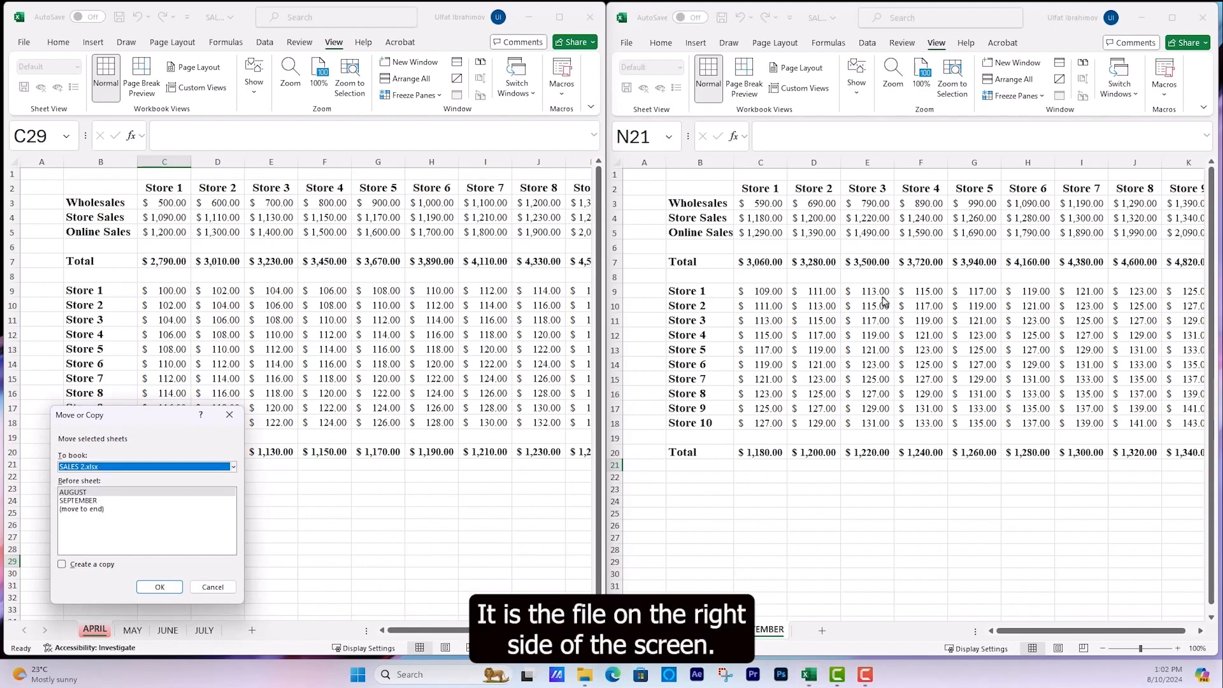
click(80, 509)
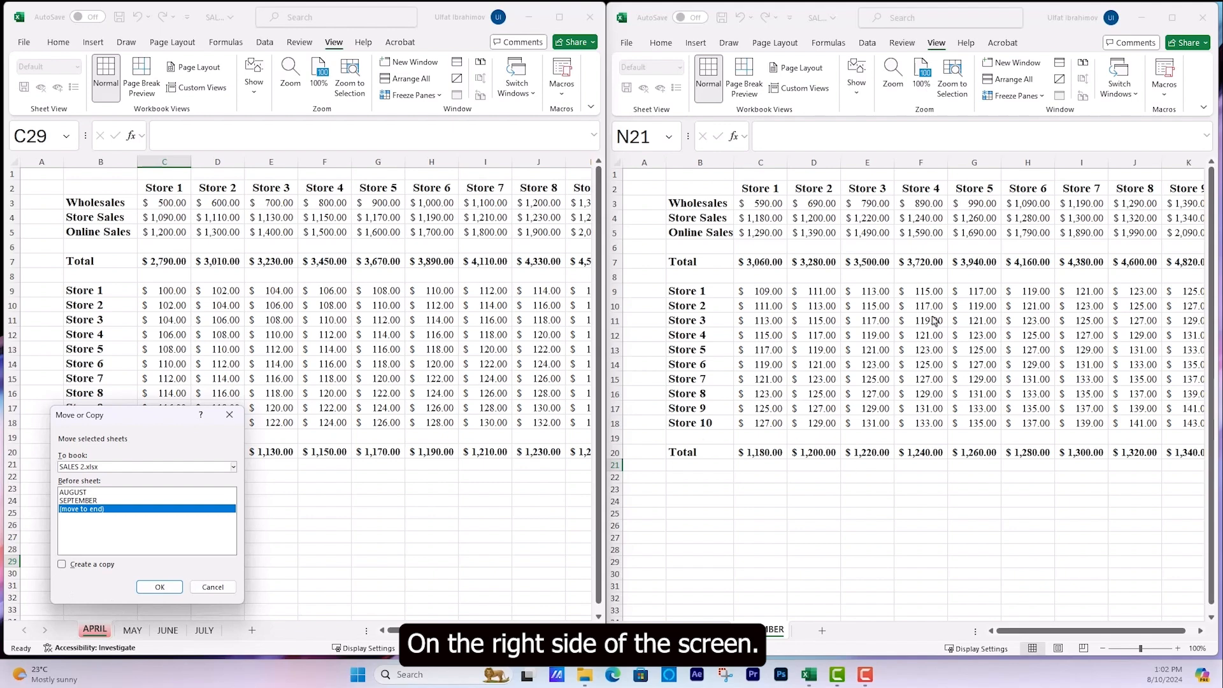
click(162, 586)
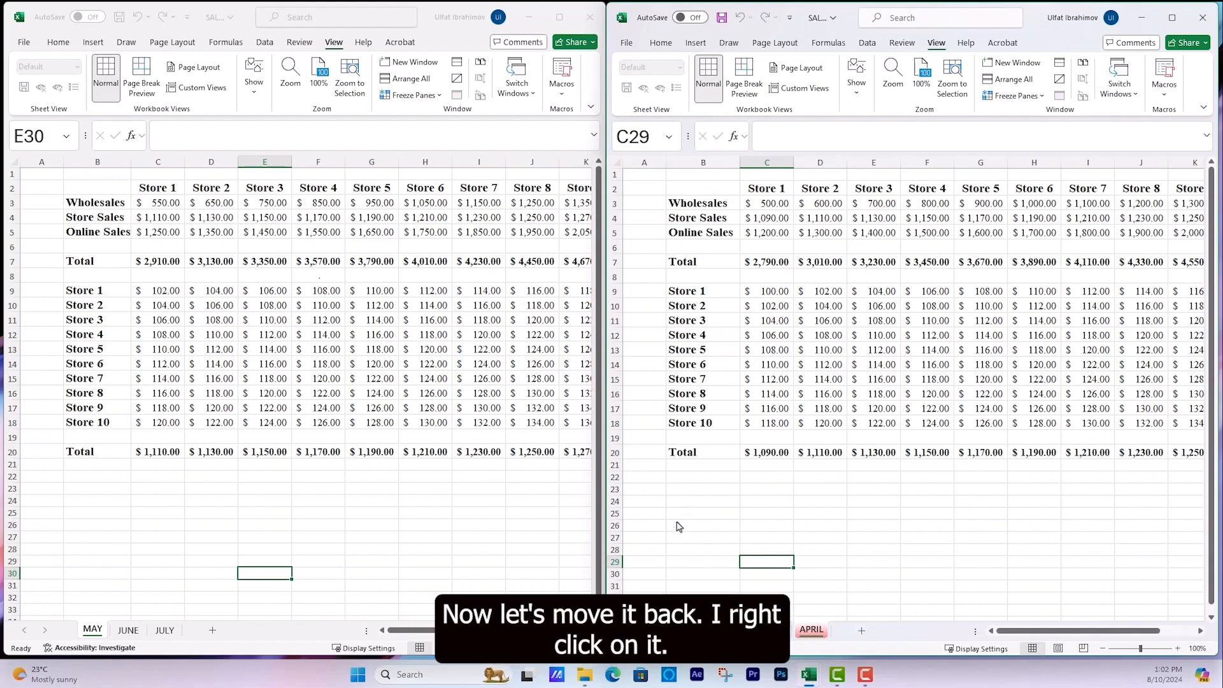
Use Move or Copy to send the APRIL worksheet back to SALES 1.xlsx, before MAY.
right_click(814, 636)
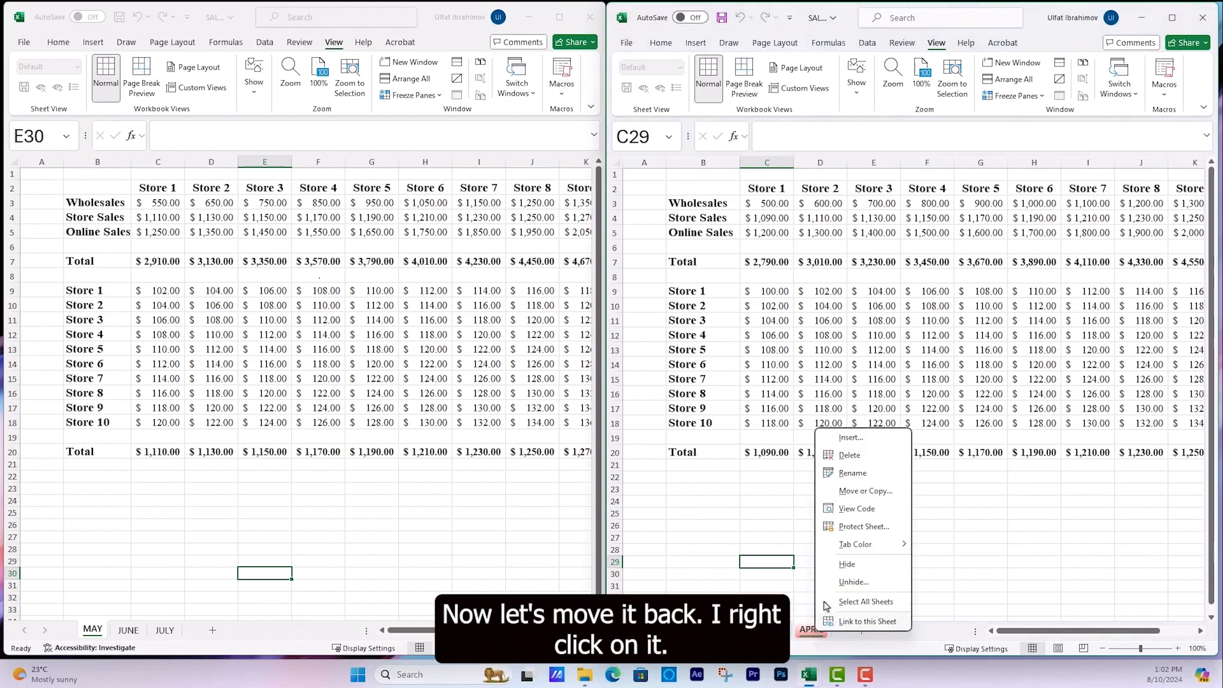
click(855, 493)
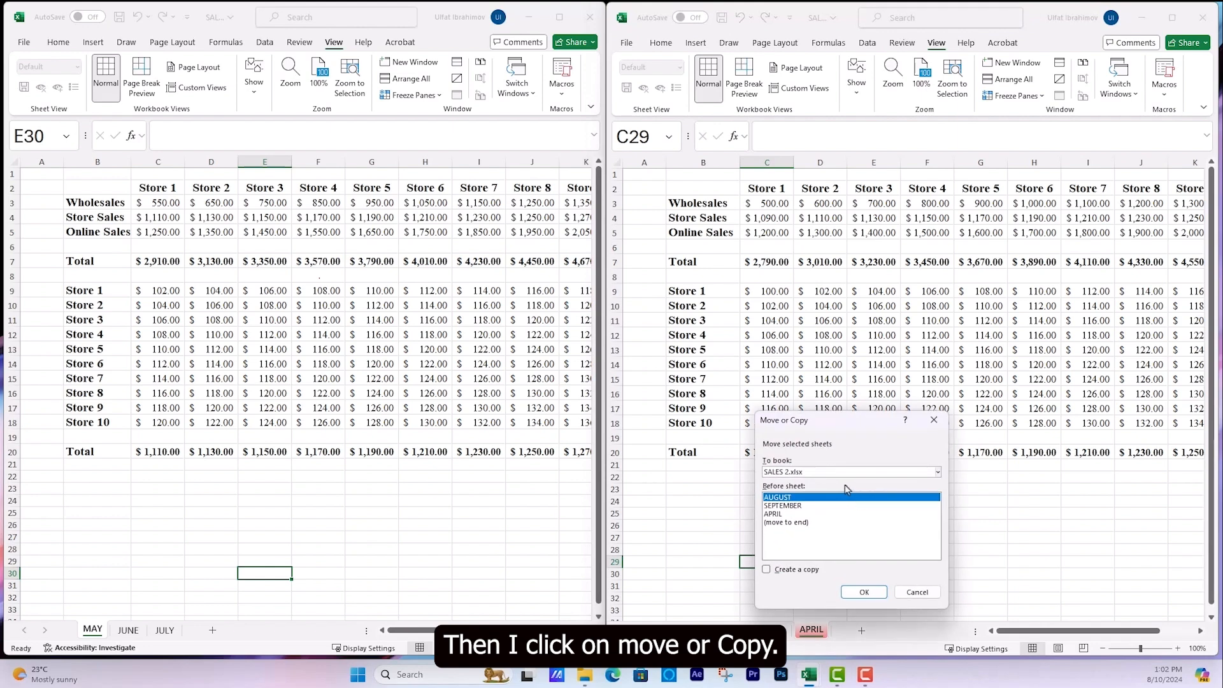
click(838, 473)
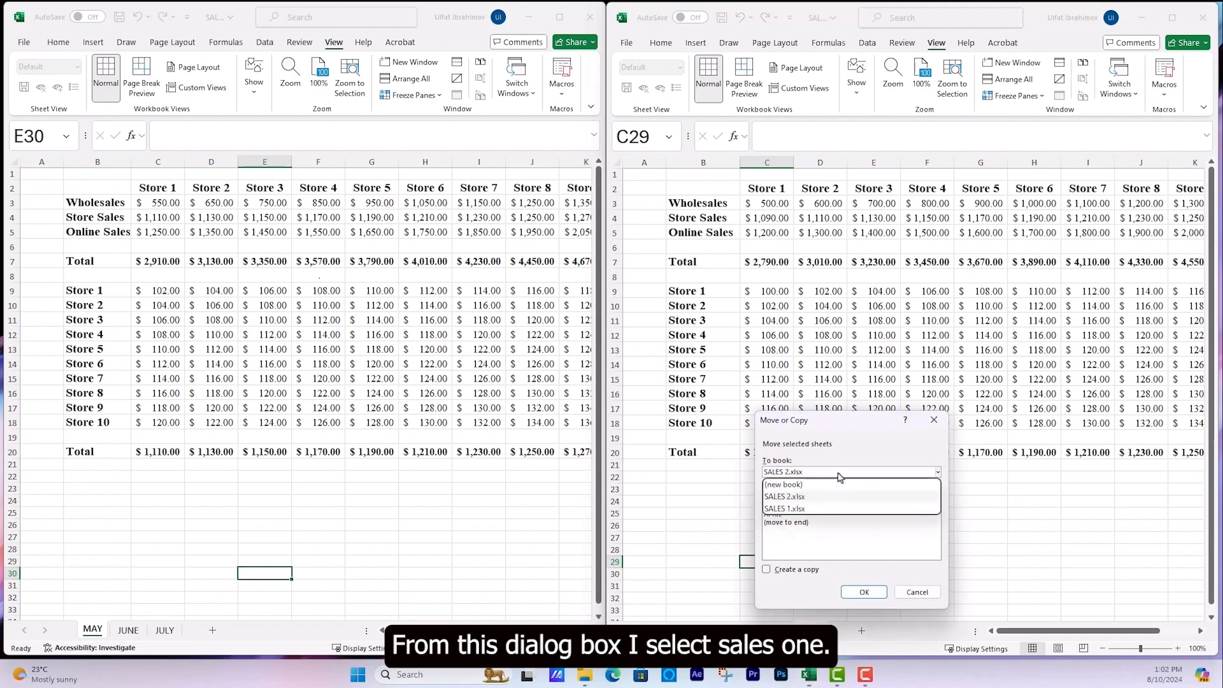
click(804, 510)
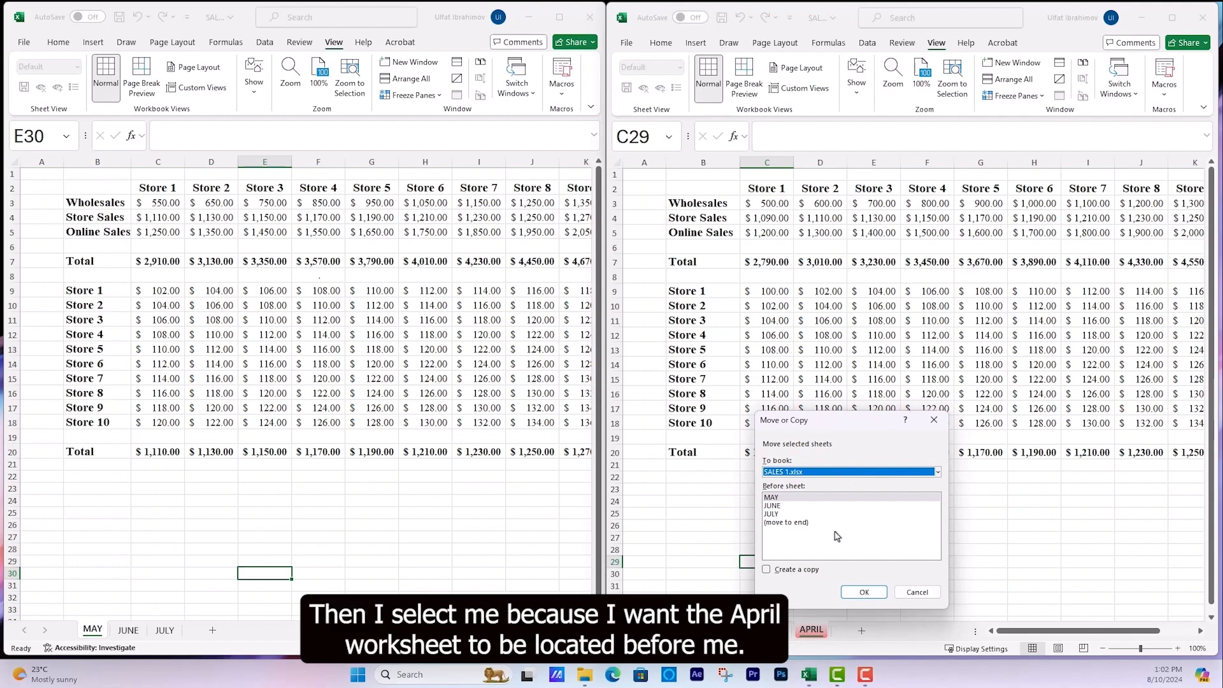
click(781, 498)
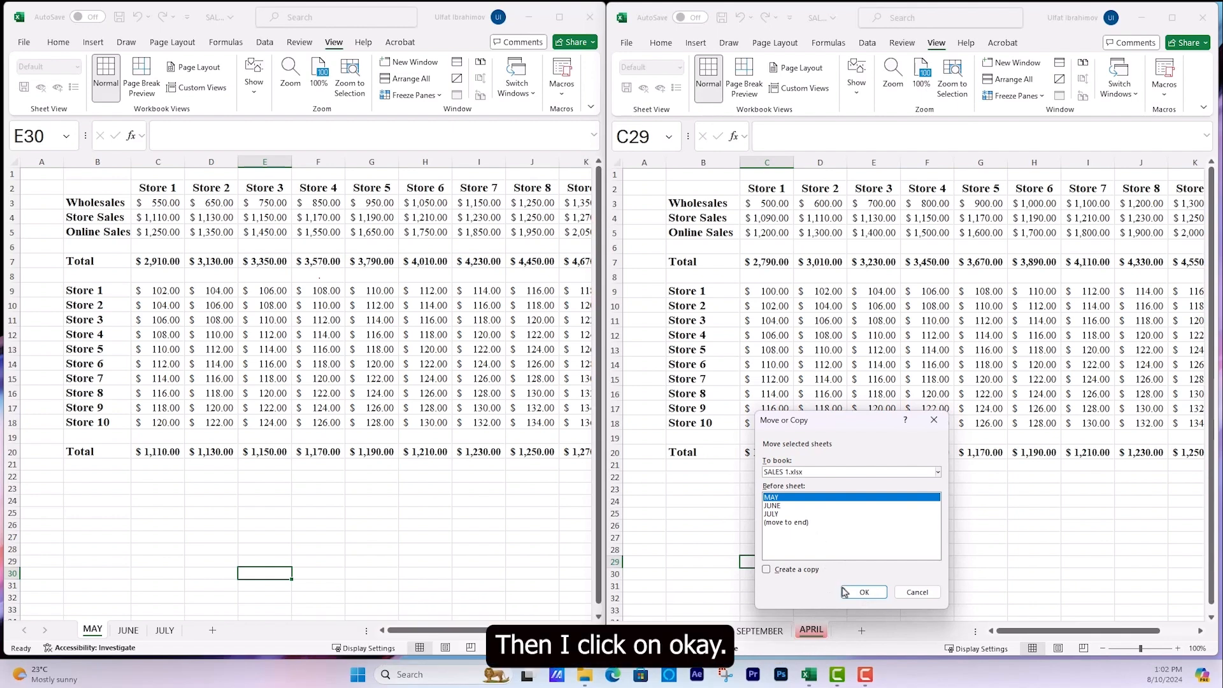
click(861, 593)
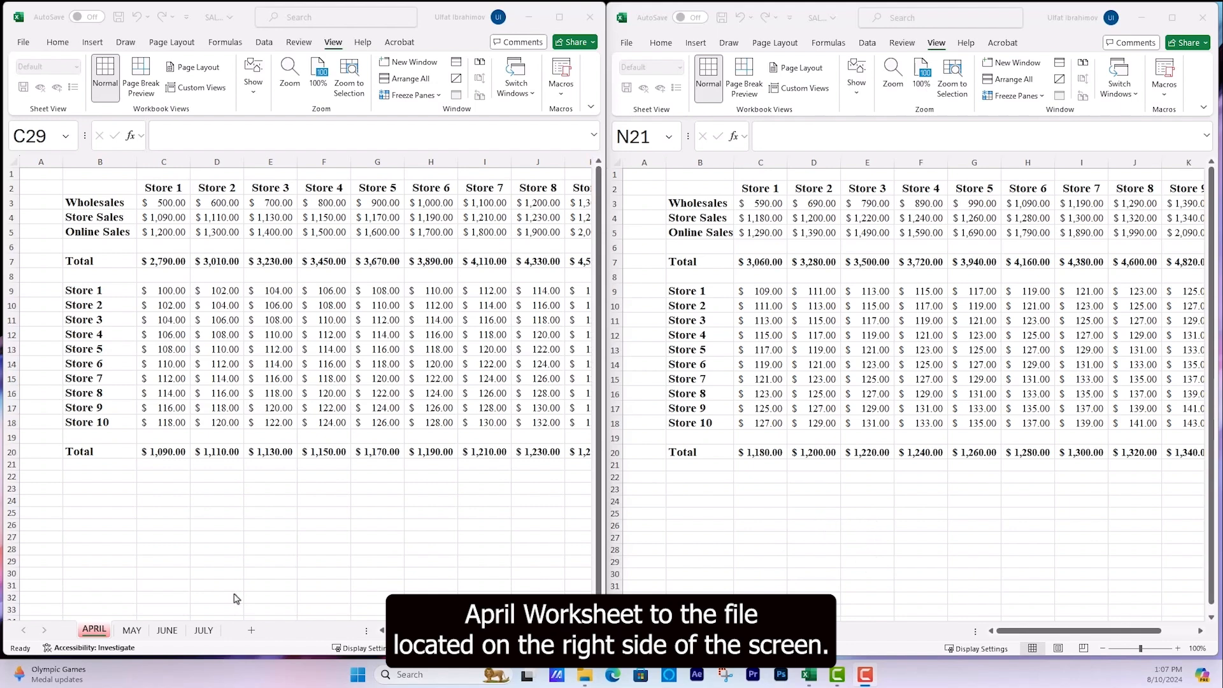
Use Move or Copy to place a copy of the APRIL worksheet at the end of SALES 2.xlsx.
right_click(97, 632)
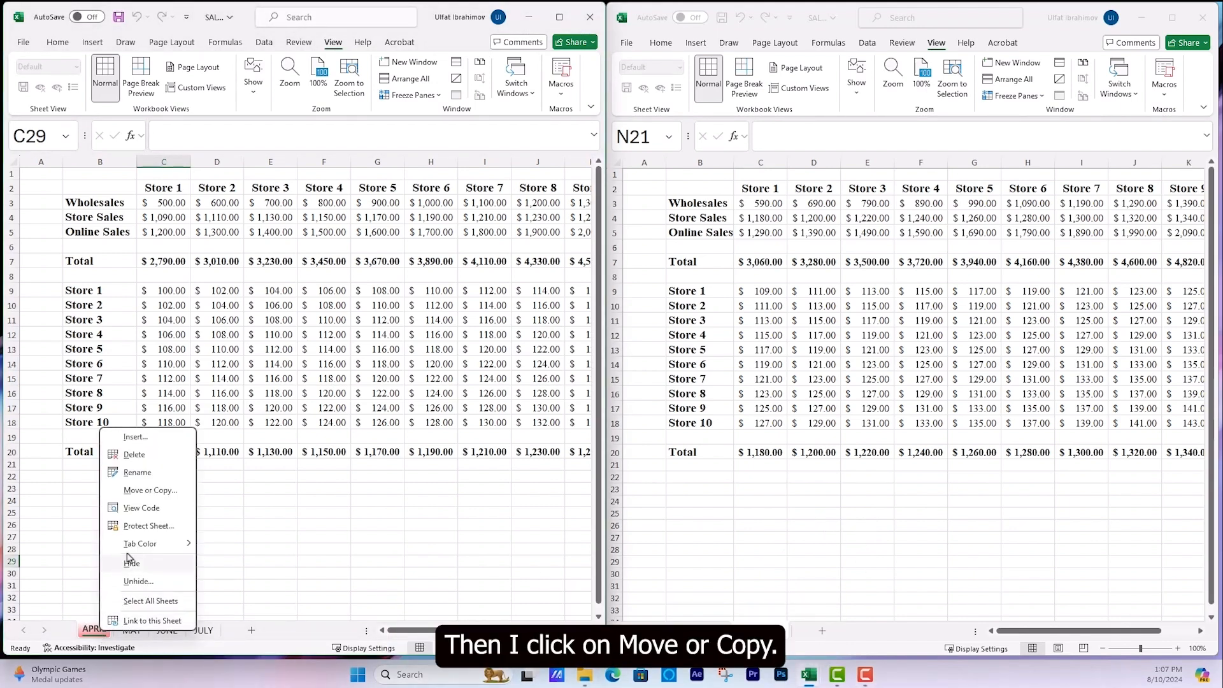
click(144, 491)
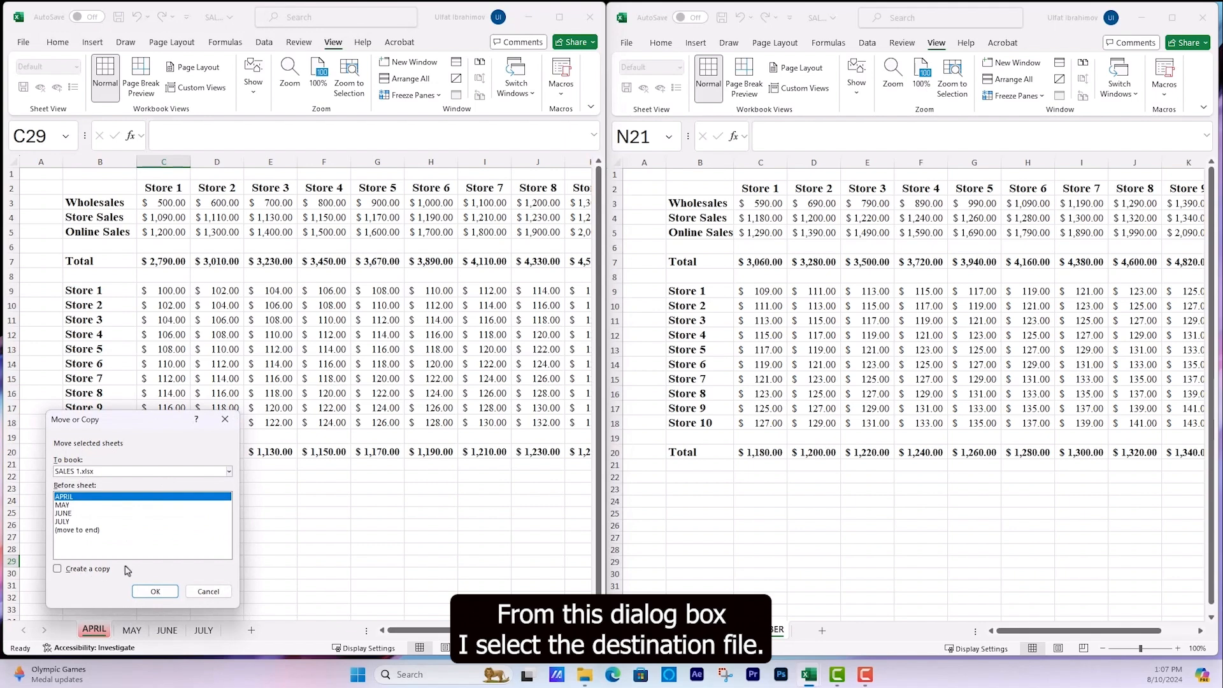
click(229, 472)
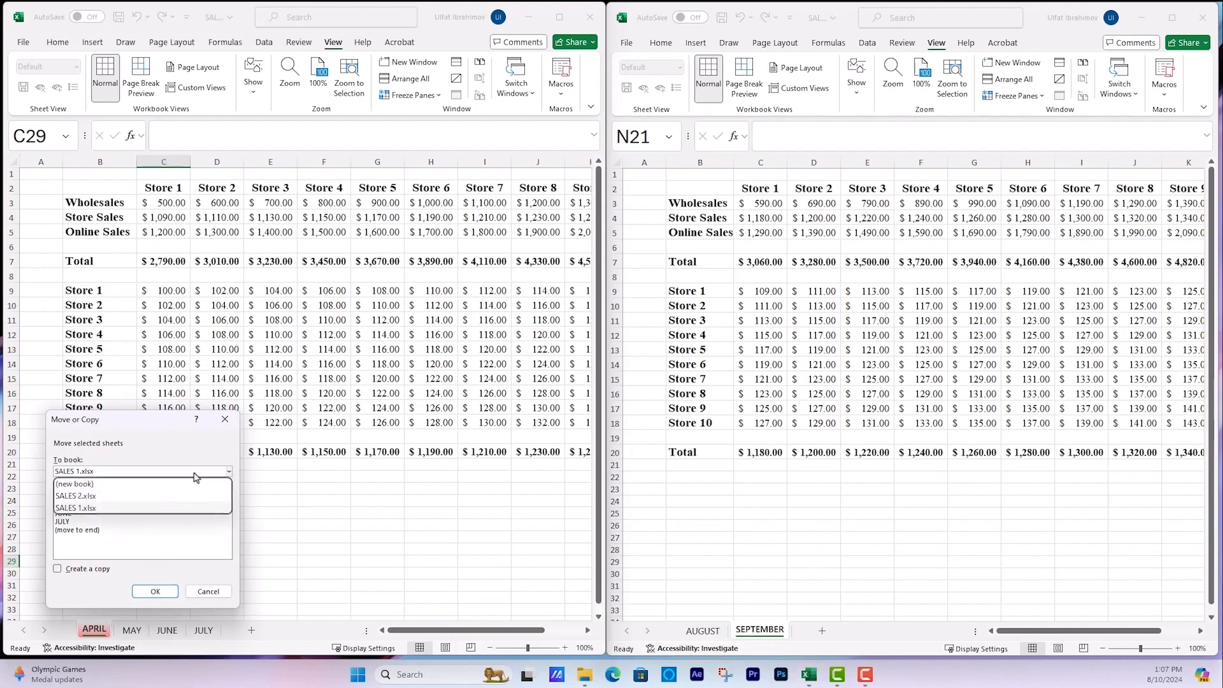
click(89, 497)
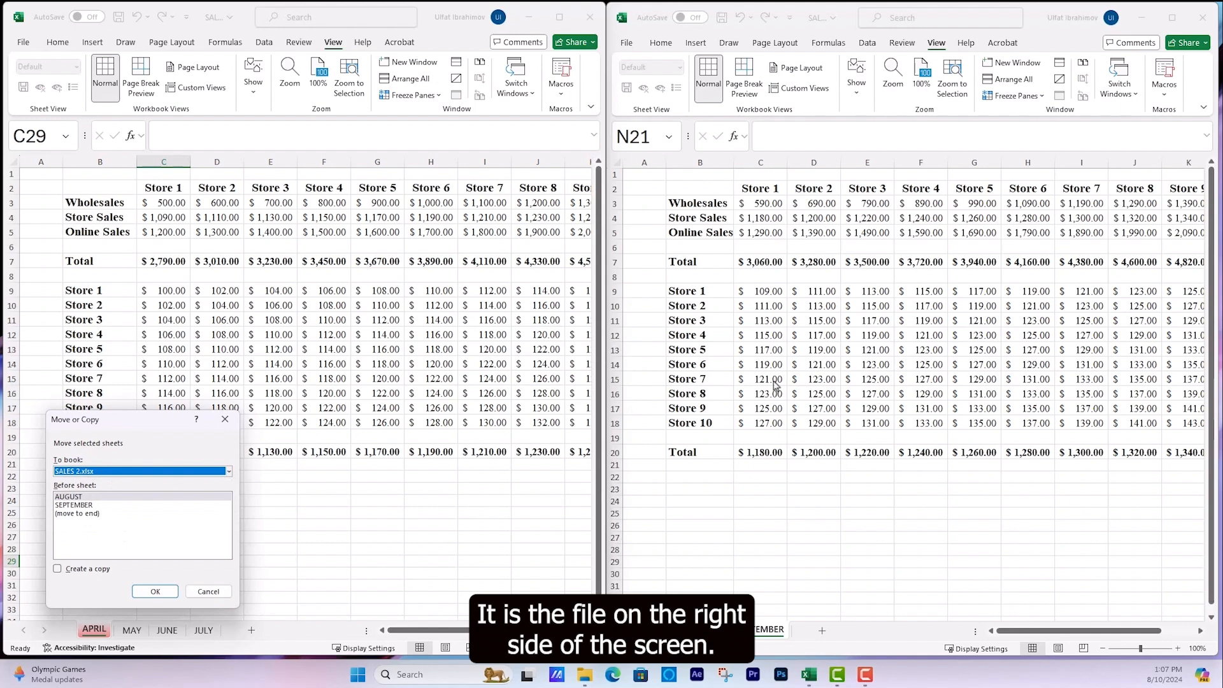
click(75, 513)
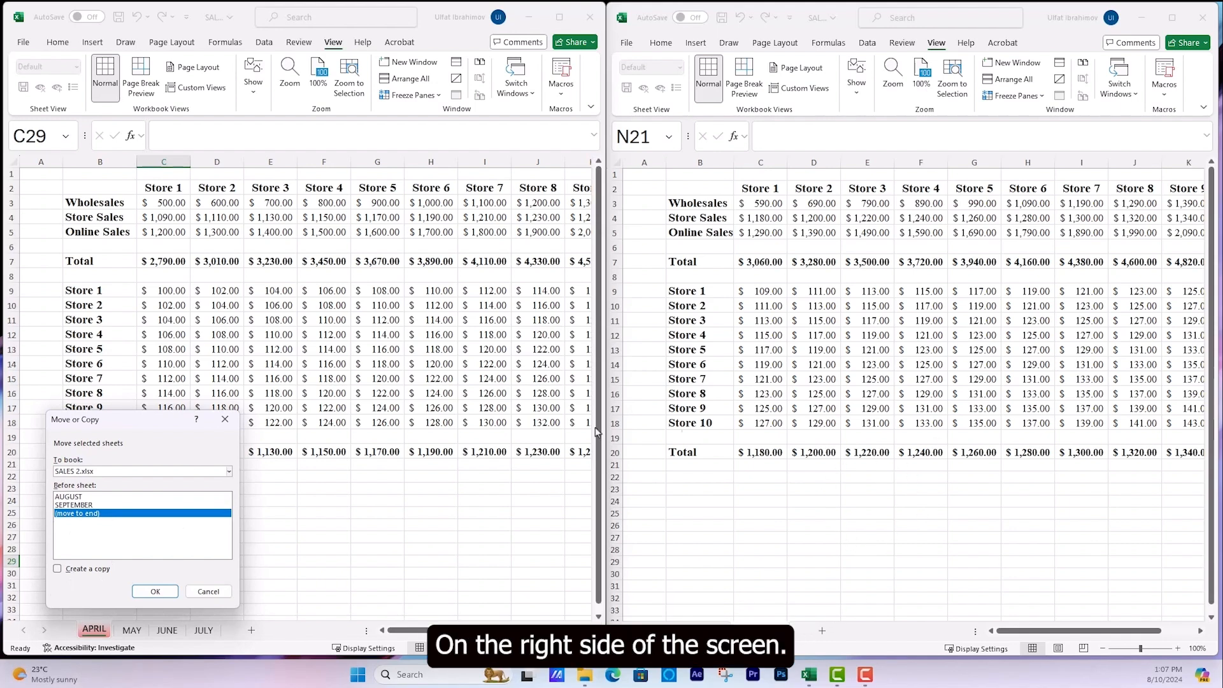
click(57, 569)
click(159, 592)
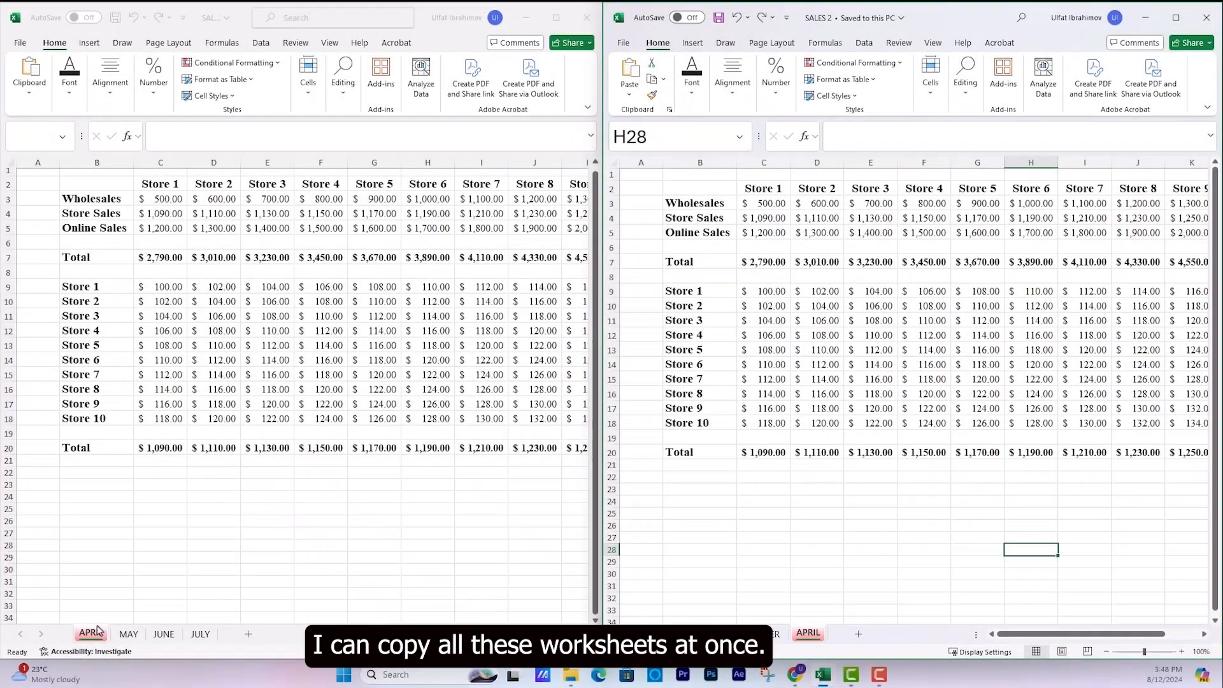
click(95, 633)
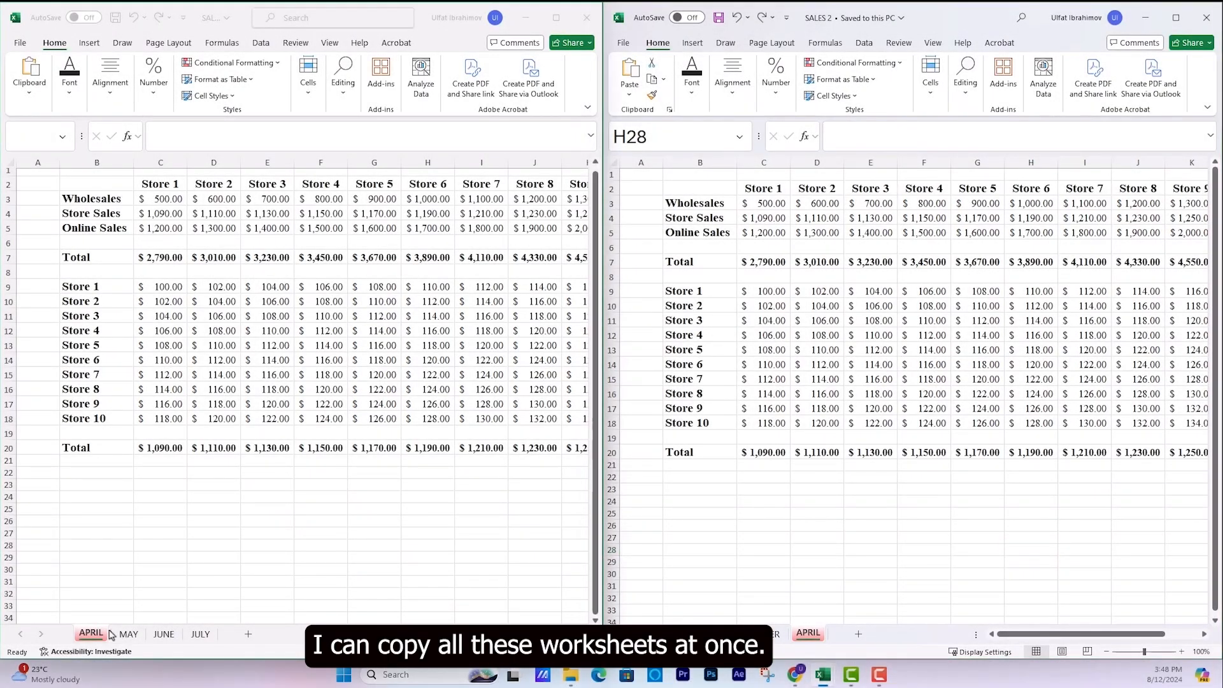
click(135, 635)
click(164, 635)
click(199, 634)
click(161, 637)
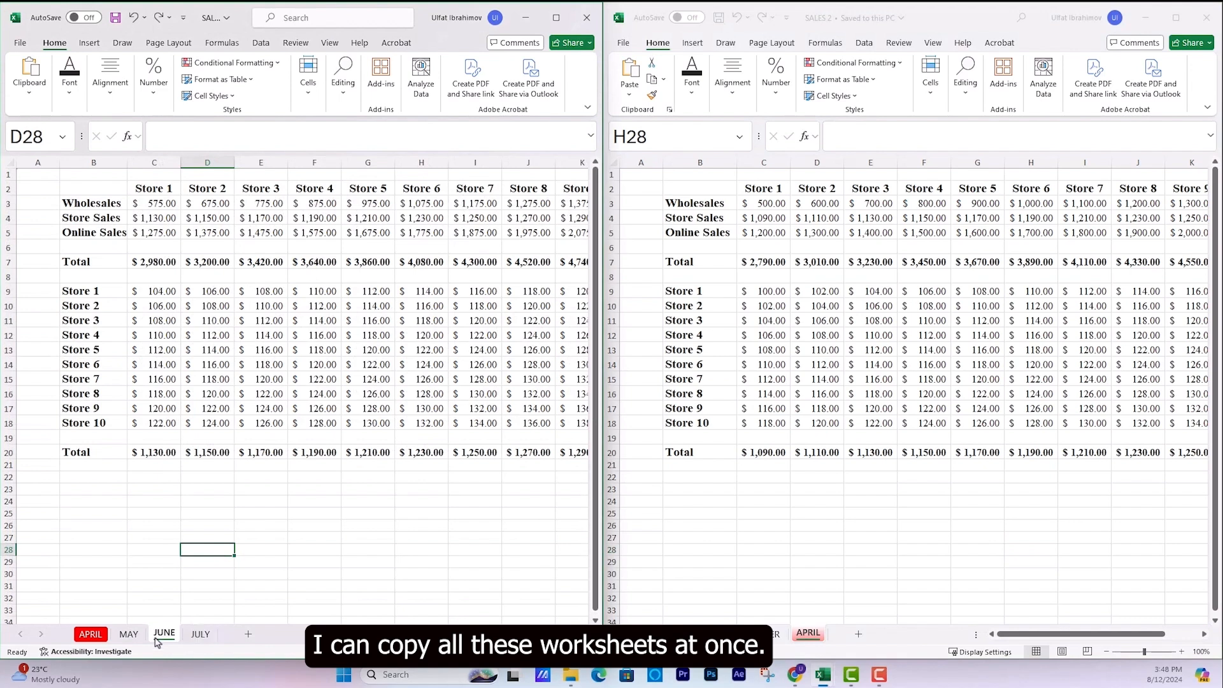
click(125, 637)
Select all worksheets in SALES 1 as a group and open Move or Copy for them.
right_click(100, 634)
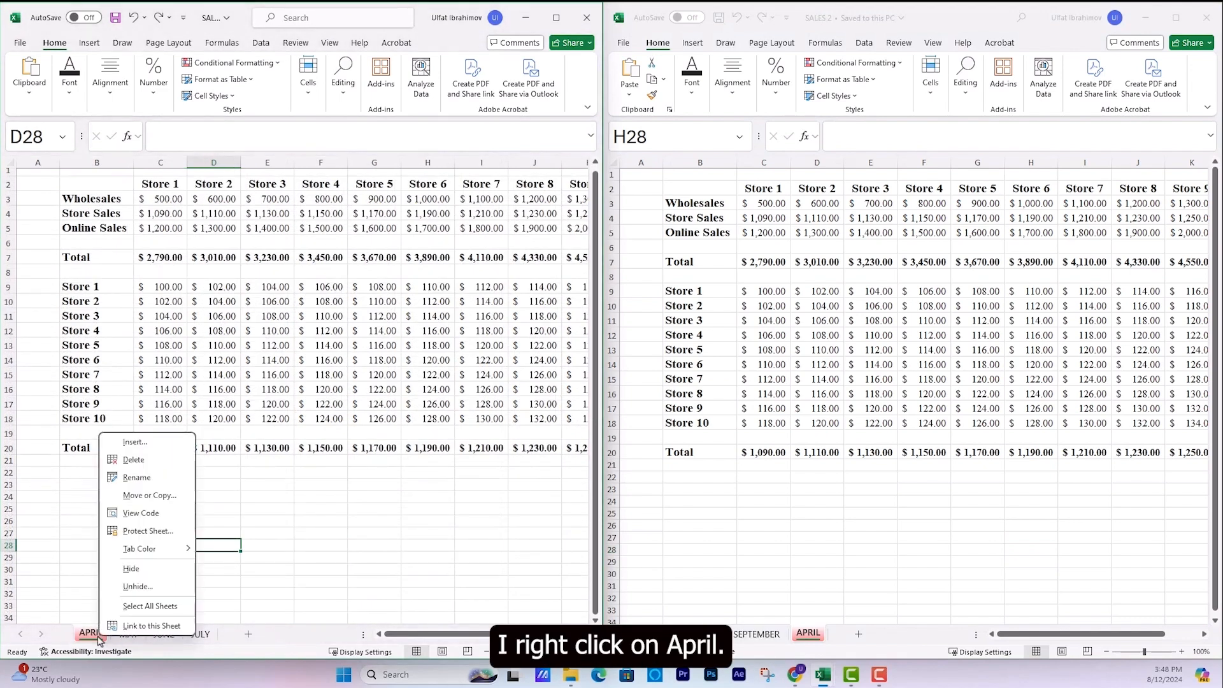
click(128, 607)
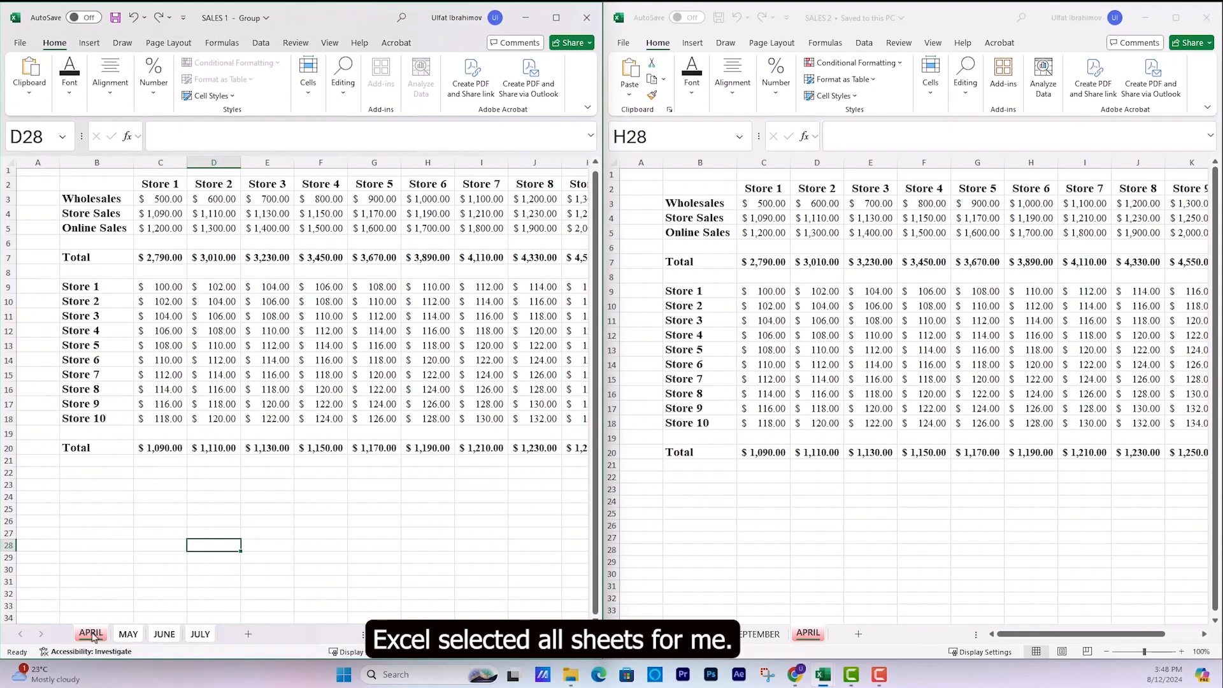
mouse_move(92, 637)
mouse_down()
mouse_move(113, 605)
mouse_move(205, 602)
mouse_move(224, 627)
mouse_move(95, 634)
mouse_up()
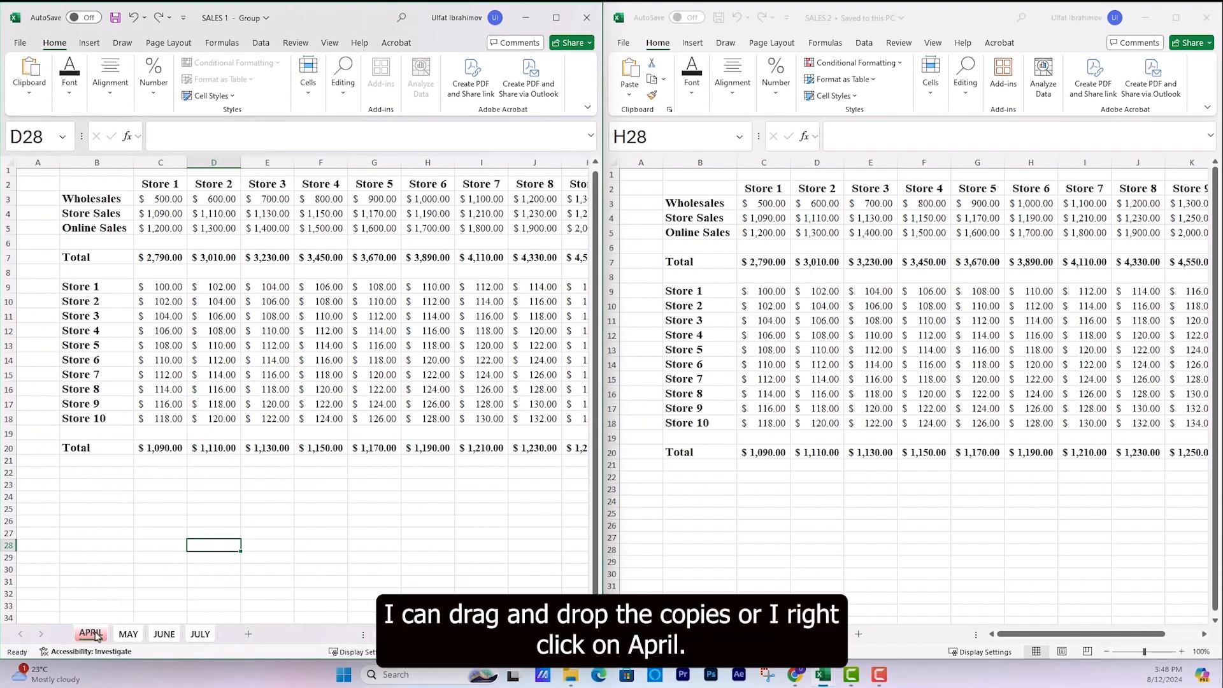
right_click(96, 636)
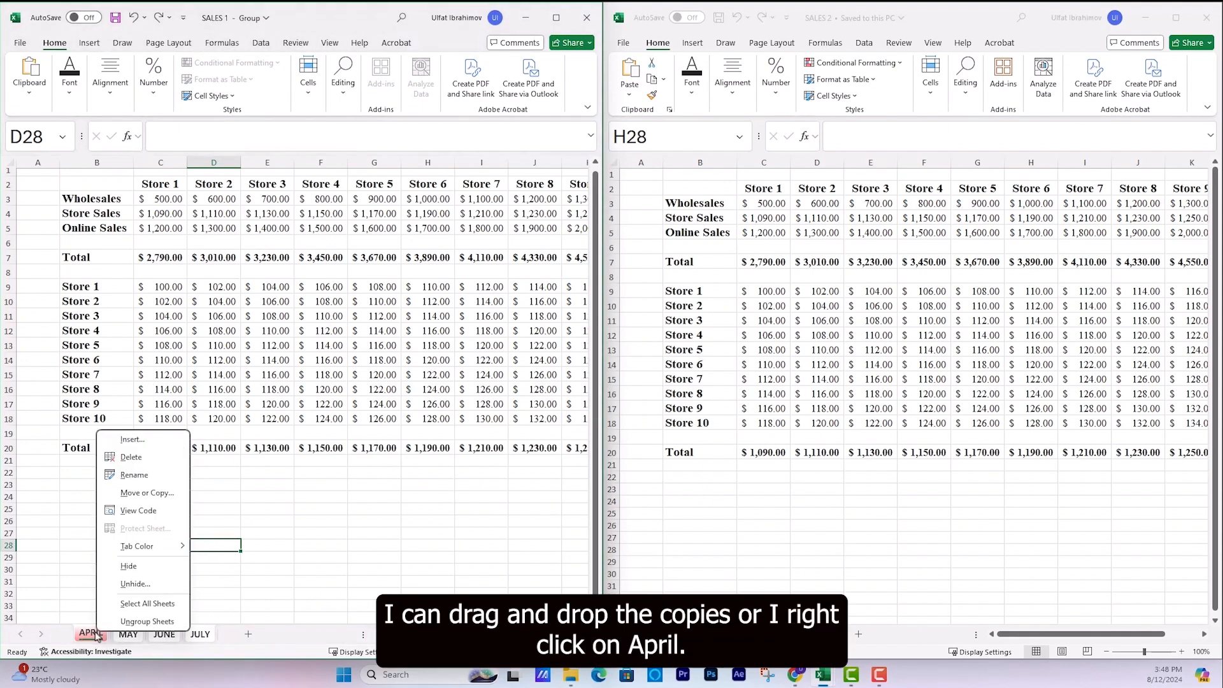
click(140, 492)
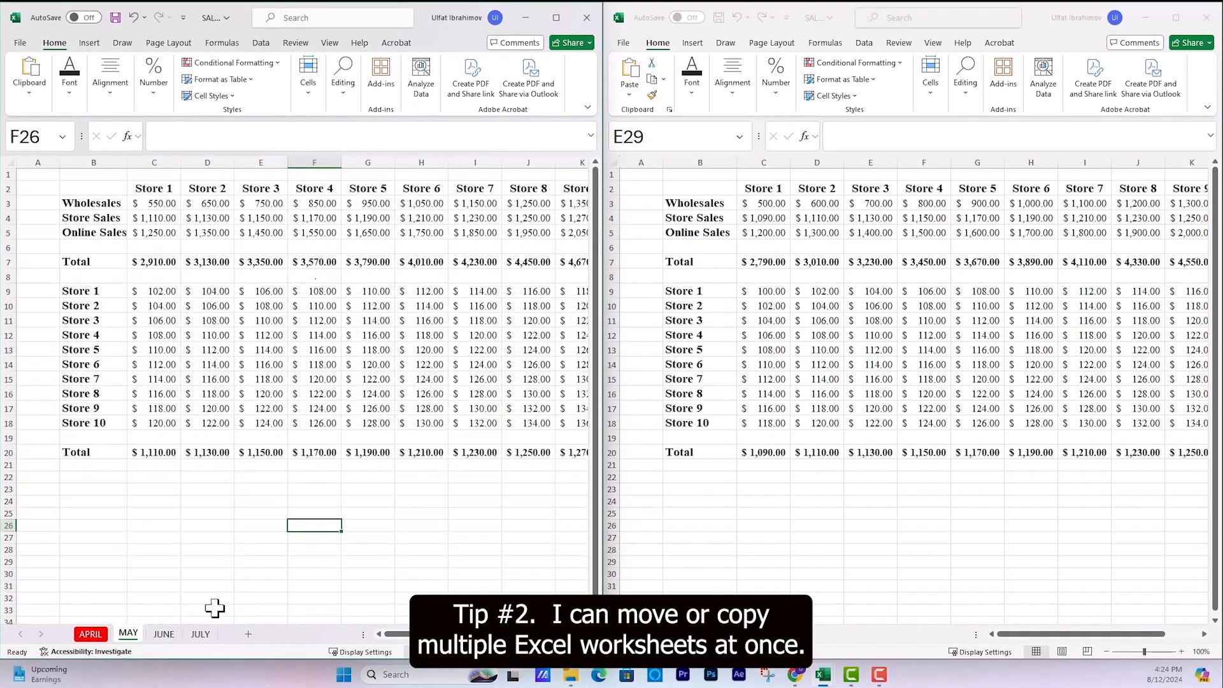
click(163, 634)
click(128, 634)
click(162, 634)
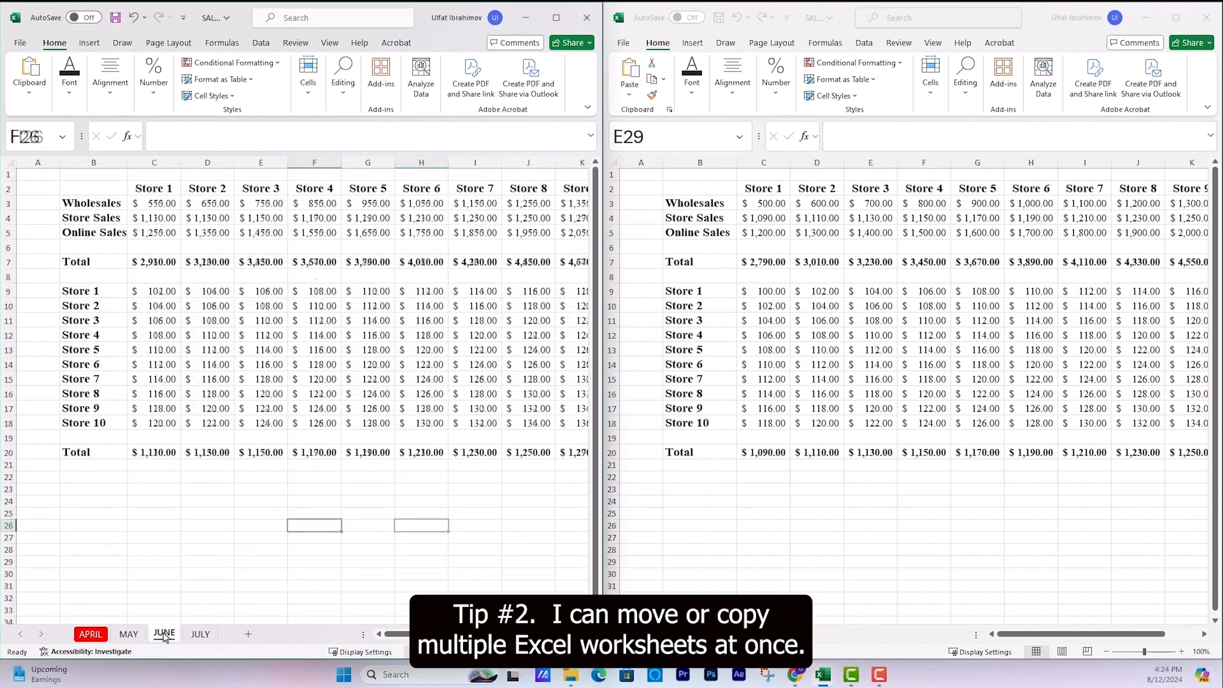
click(128, 634)
click(163, 633)
click(128, 634)
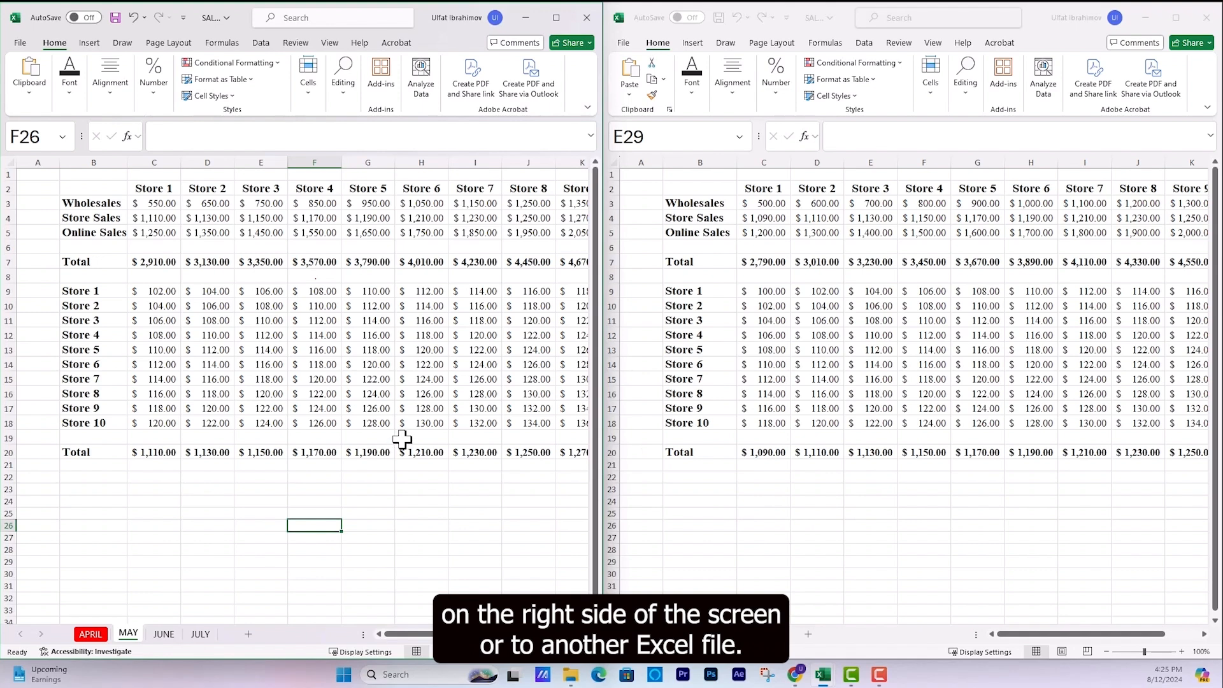
click(164, 634)
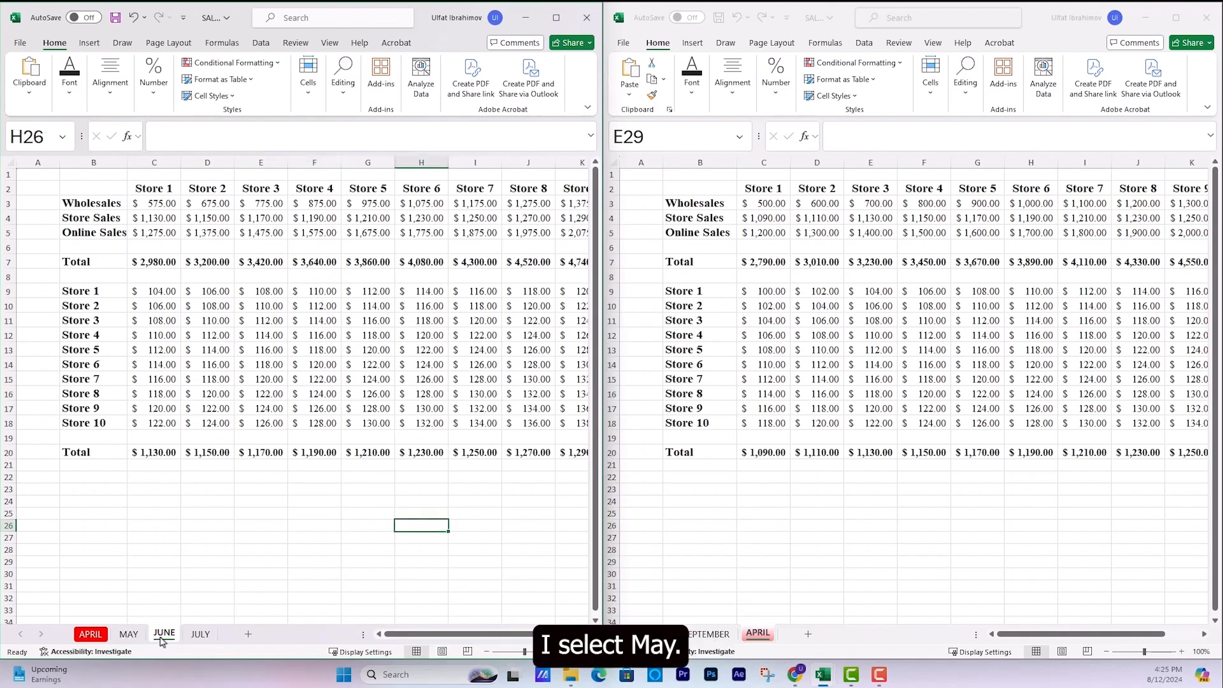
Group only the MAY and JUNE worksheets in SALES 1 and open Move or Copy for them.
click(128, 634)
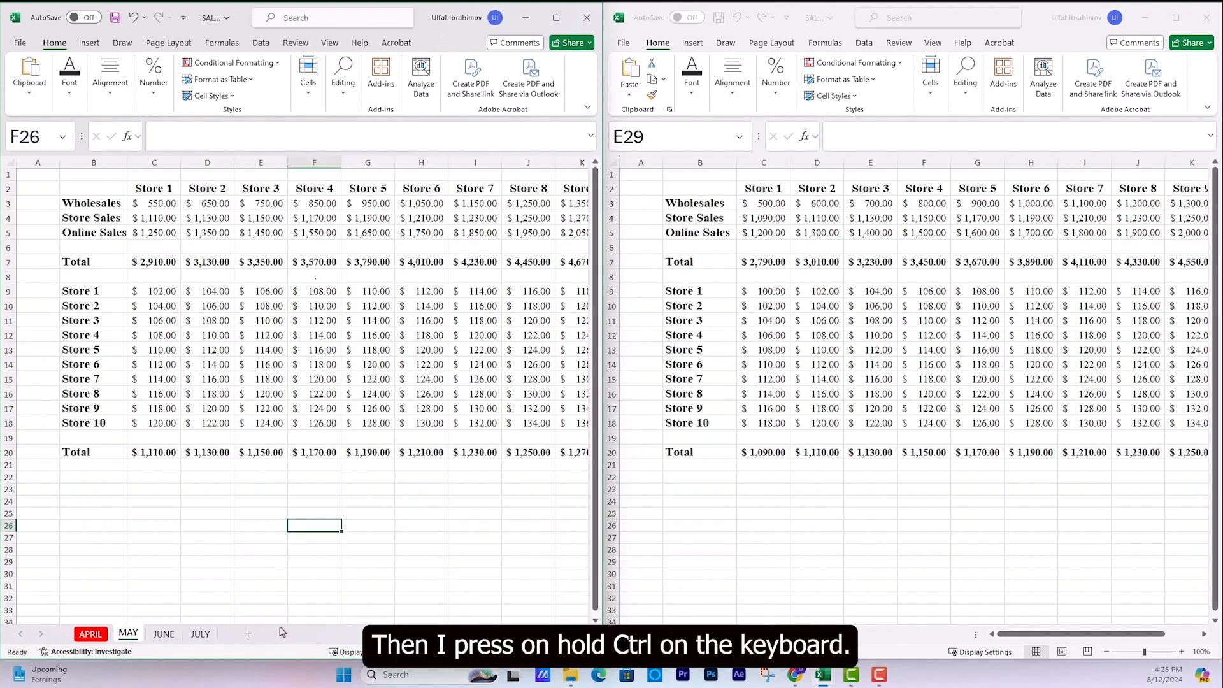
ctrl+click(164, 634)
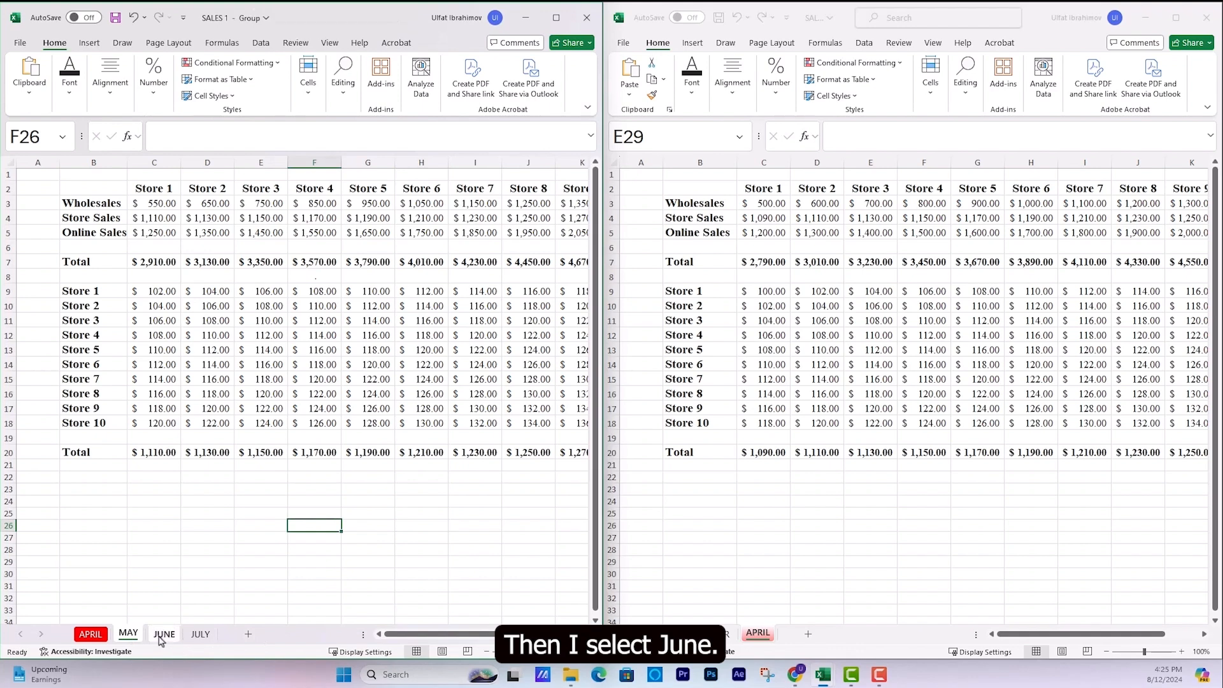
mouse_move(128, 635)
mouse_down()
mouse_move(156, 605)
mouse_move(537, 532)
mouse_move(640, 583)
mouse_move(205, 604)
mouse_move(133, 637)
mouse_up()
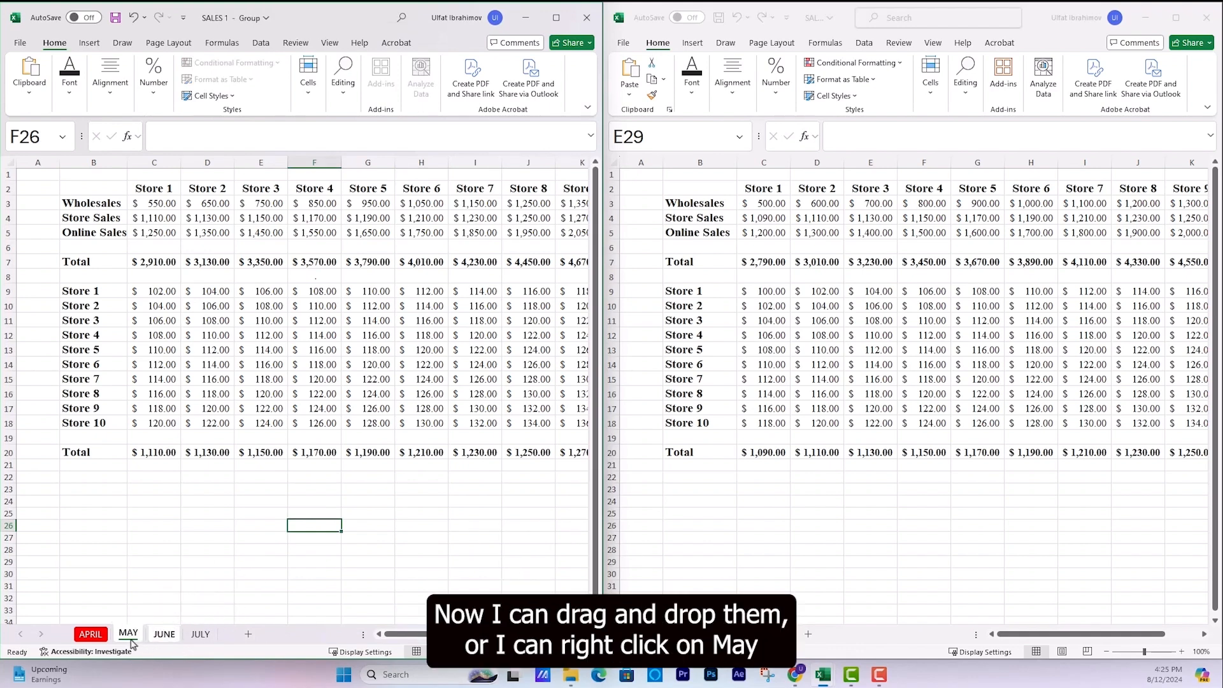
right_click(129, 636)
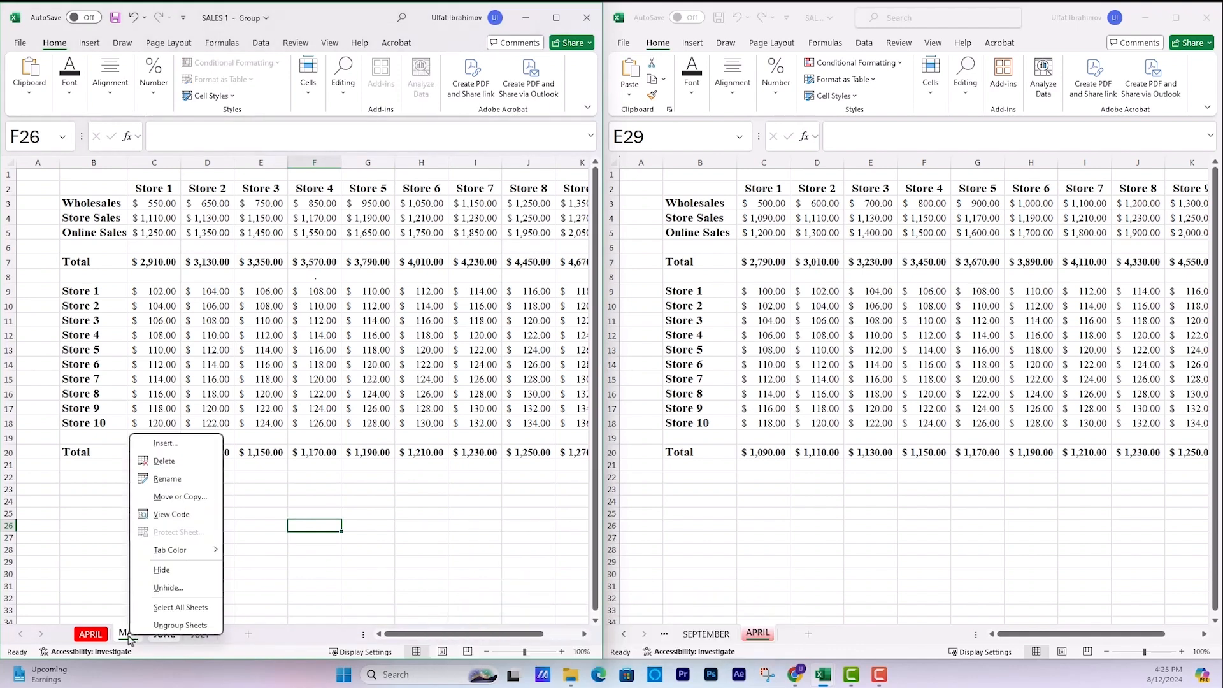
click(188, 501)
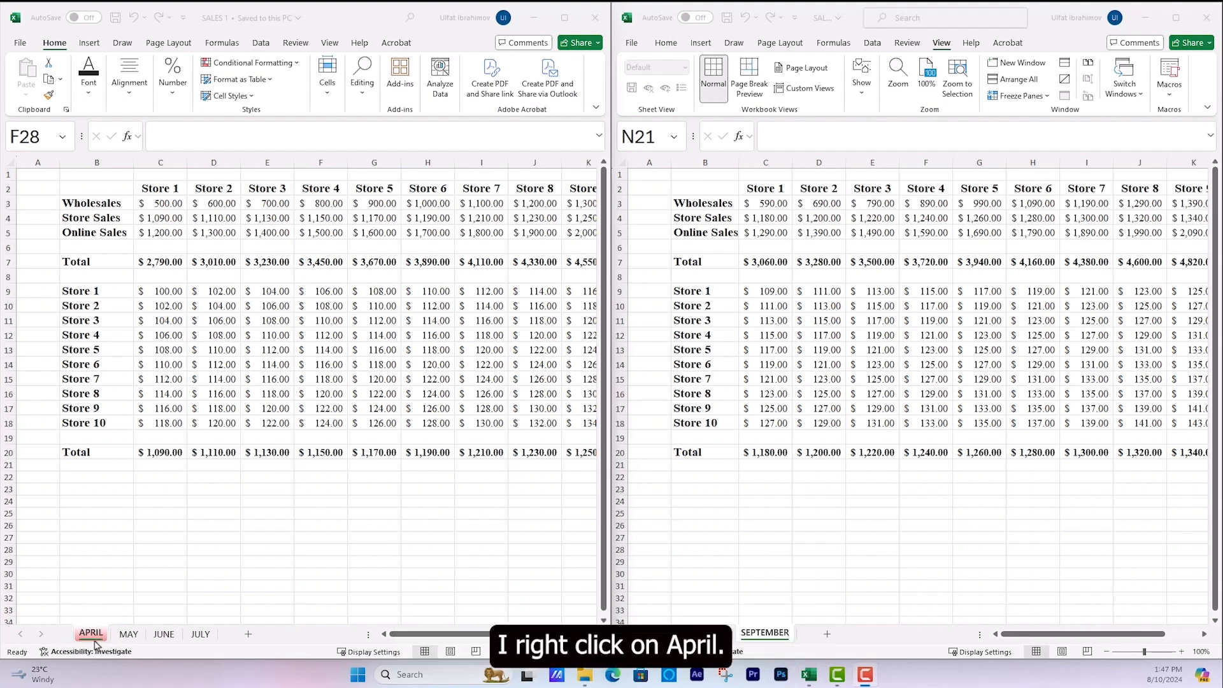
Choose (new book) as the Move or Copy destination for the APRIL worksheet of SALES 1.
right_click(91, 633)
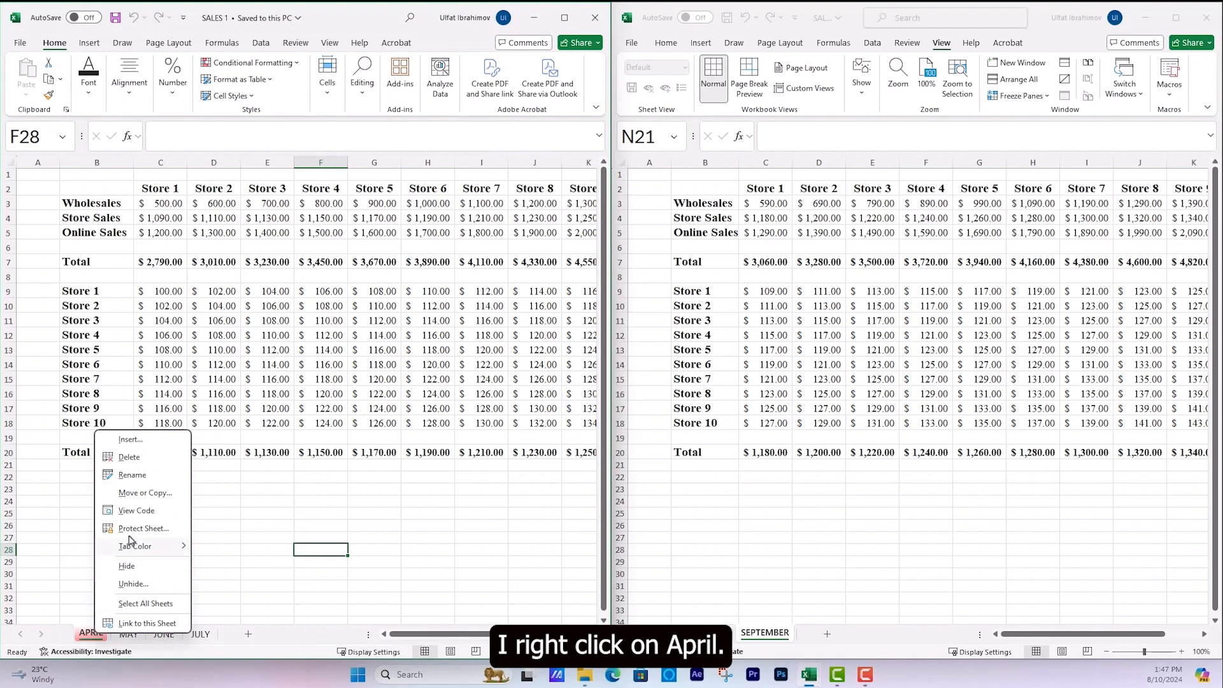
click(145, 492)
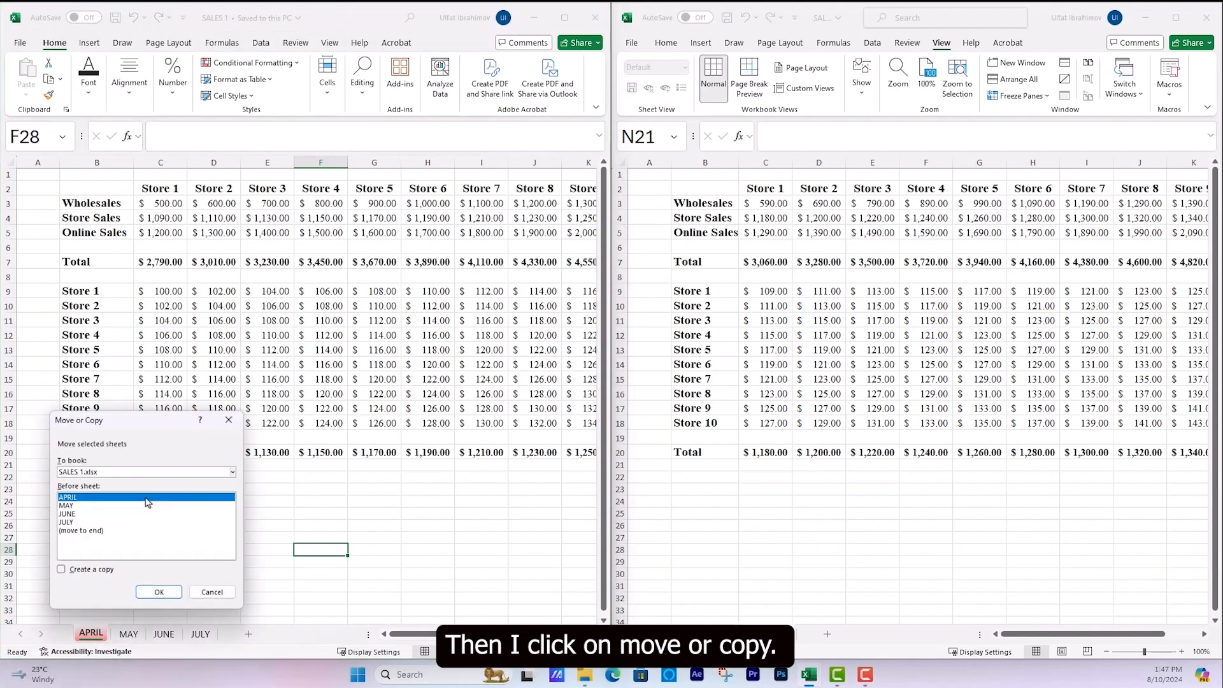
click(232, 473)
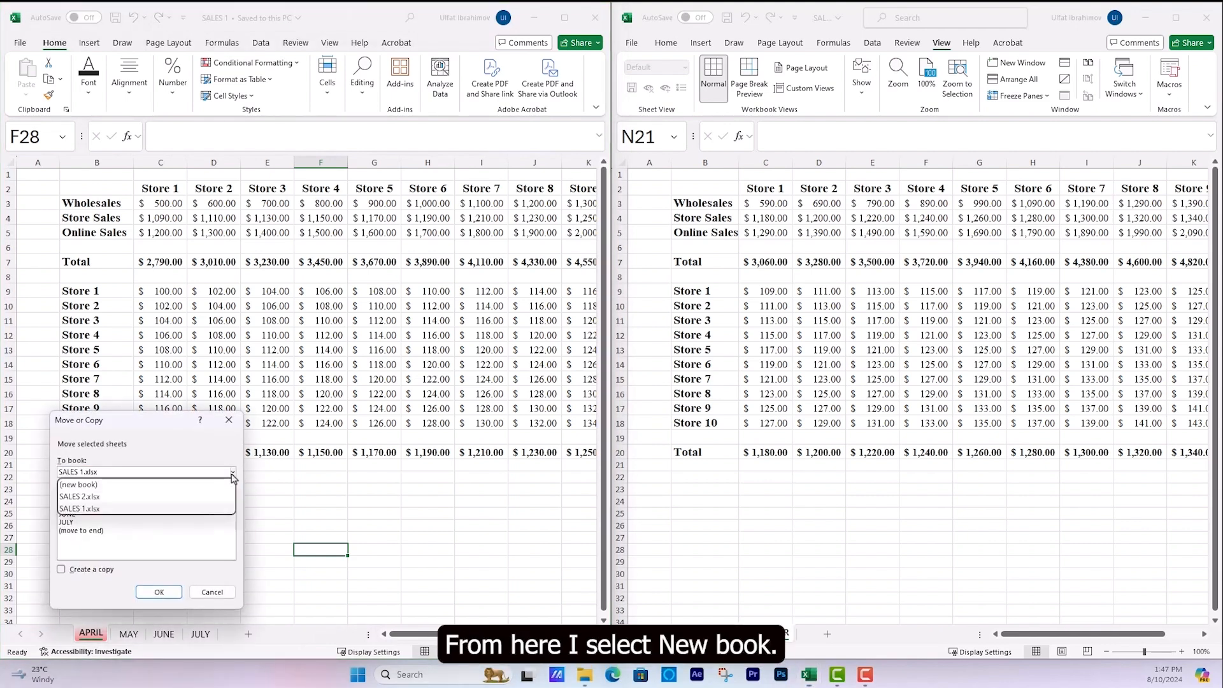
click(153, 483)
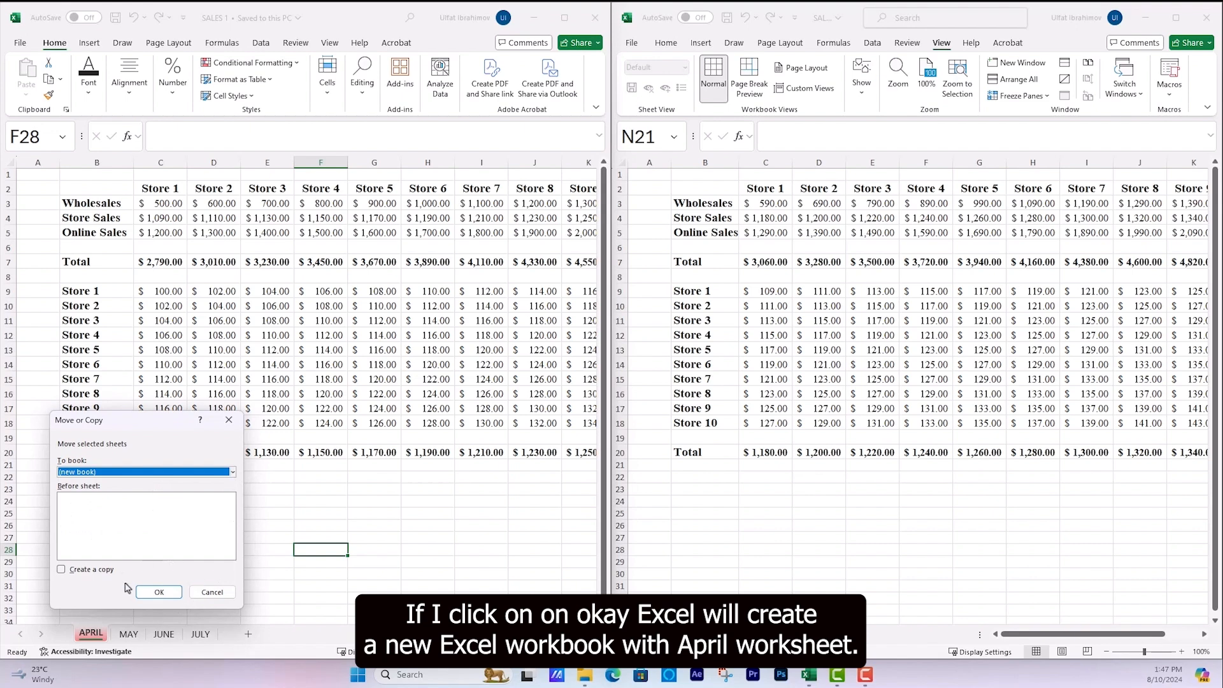